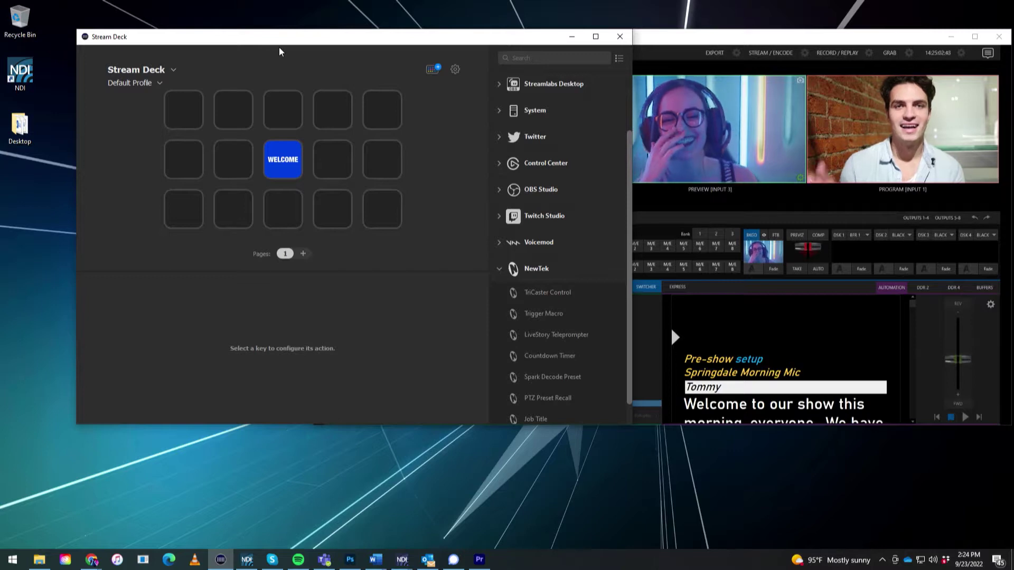
Bring the NDI STUDIO-TC2 multiviewer window in front of Stream Deck.
{"action": "left_click", "coordinate": [657, 35]}
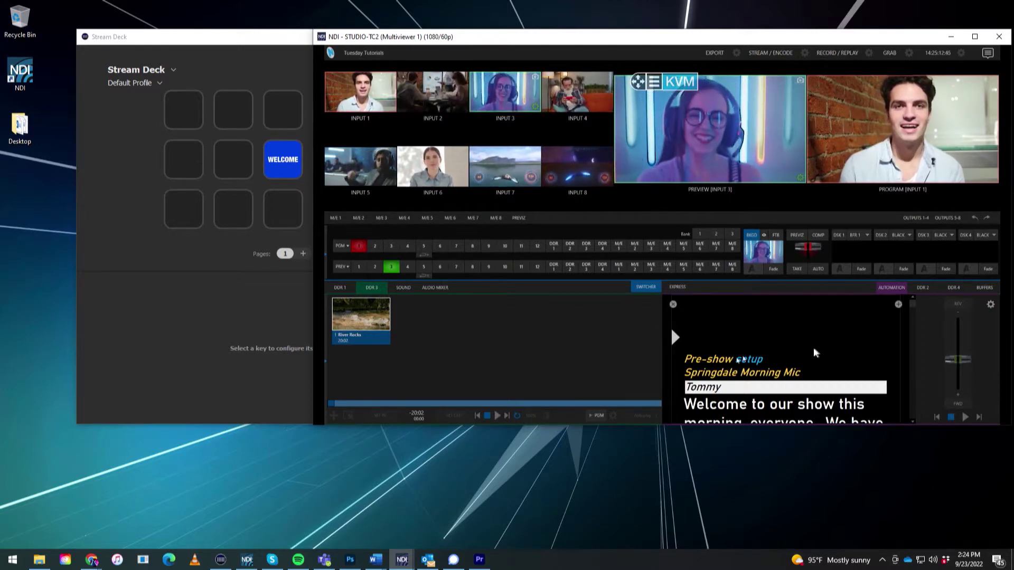
Return to the Stream Deck key grid with the NewTek actions listed.
{"action": "left_click", "coordinate": [780, 359]}
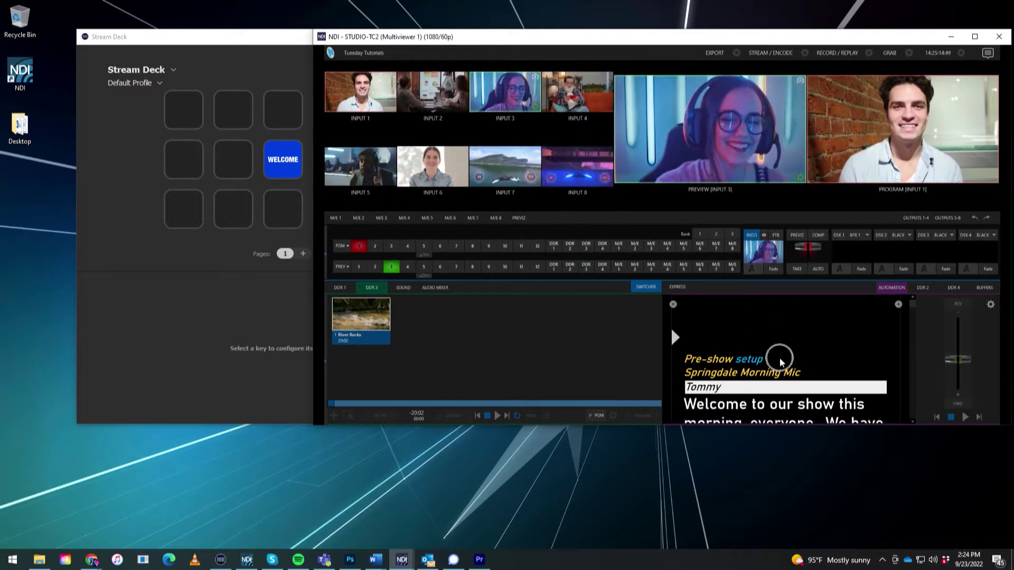
{"action": "left_click", "coordinate": [170, 316]}
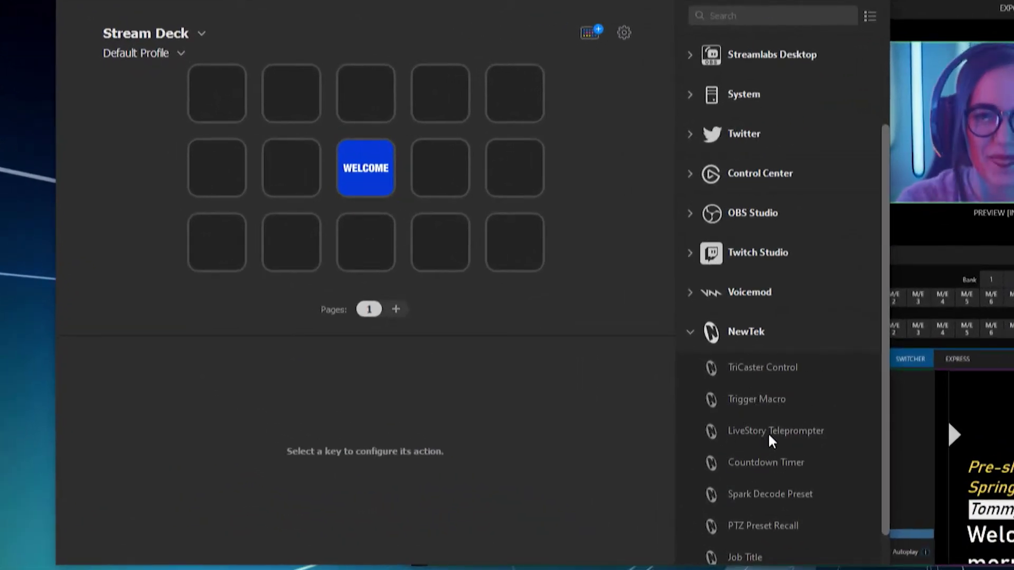
Place a LiveStory Teleprompter action on the bottom-left key, leaving its command on PLAY.
{"action": "left_click_drag", "start_coordinate": [787, 433], "coordinate": [226, 249]}
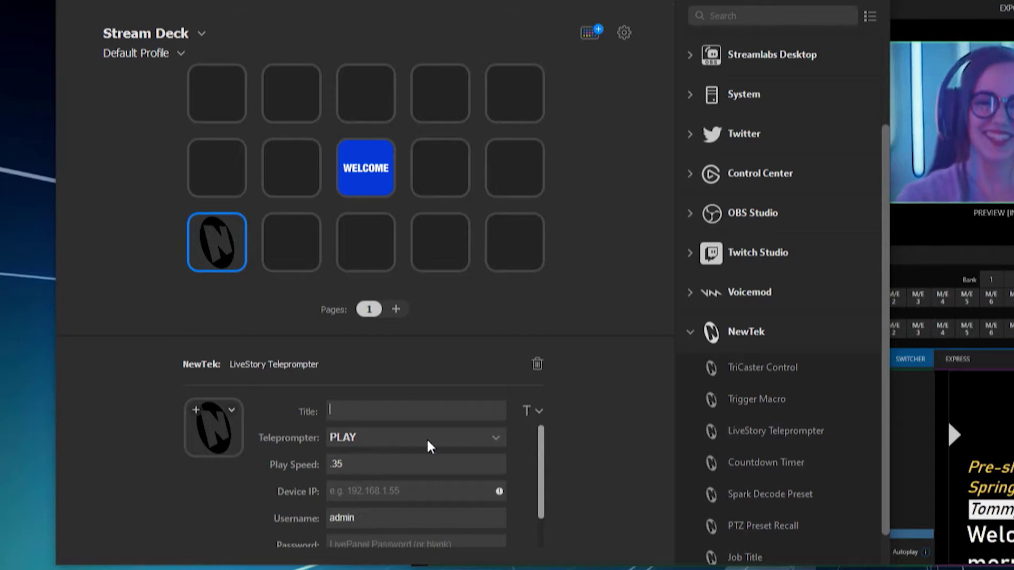
{"action": "left_click", "coordinate": [479, 442]}
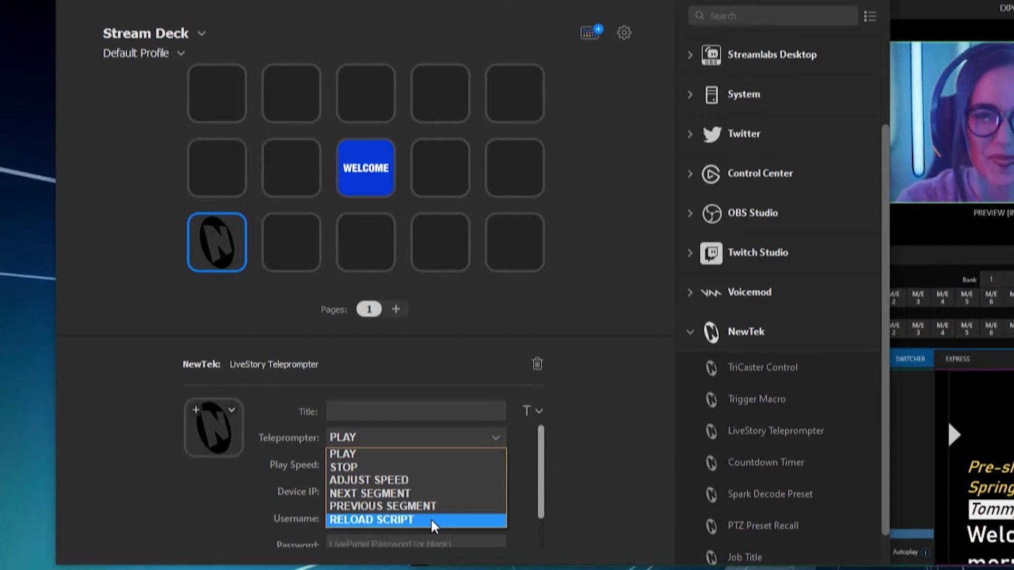
{"action": "left_click", "coordinate": [298, 391]}
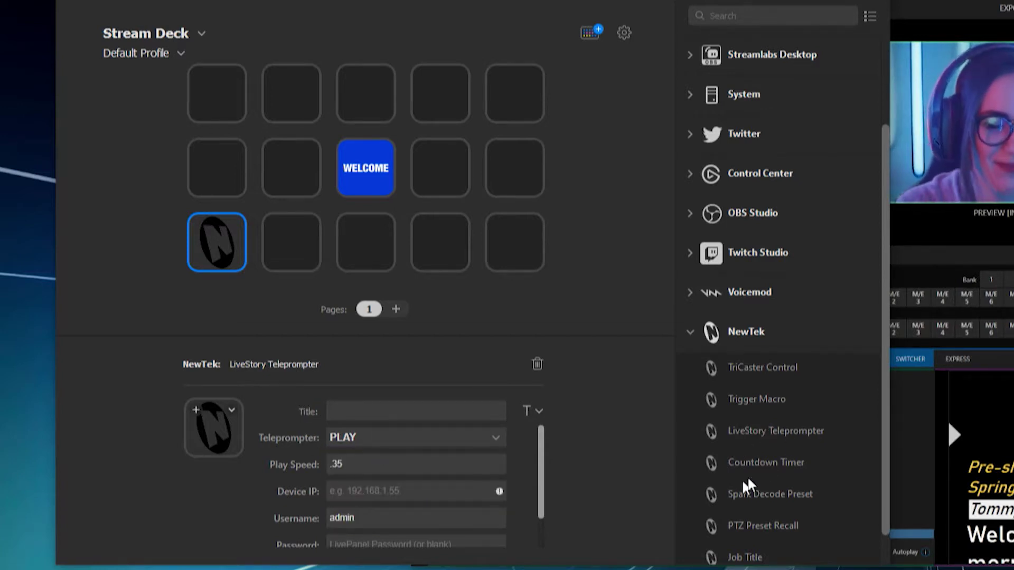
Add a second LiveStory Teleprompter key beside it, check the row, and reselect the first key.
{"action": "left_click_drag", "start_coordinate": [764, 430], "coordinate": [293, 252]}
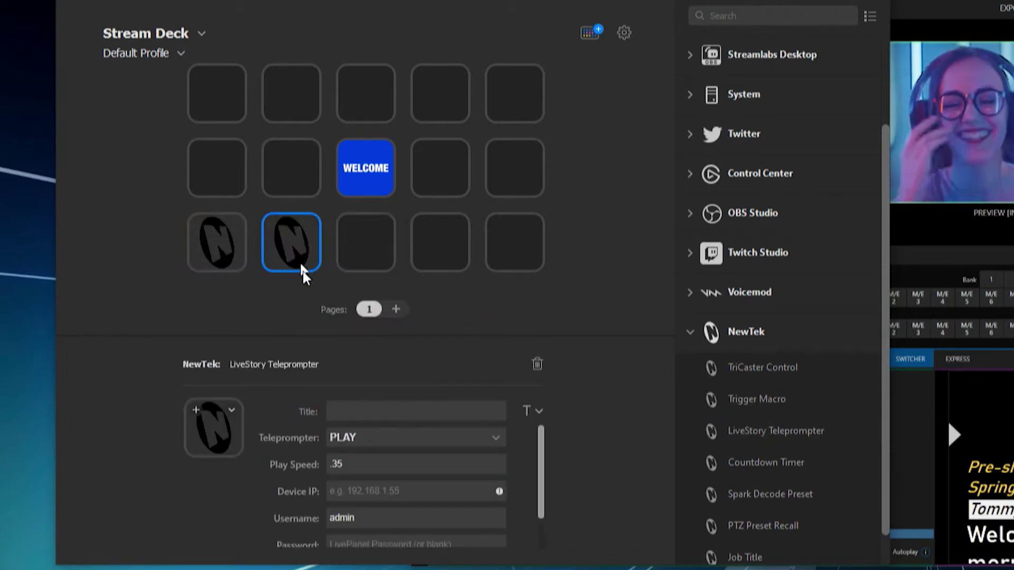
{"action": "left_click", "coordinate": [213, 246]}
{"action": "left_click", "coordinate": [292, 240]}
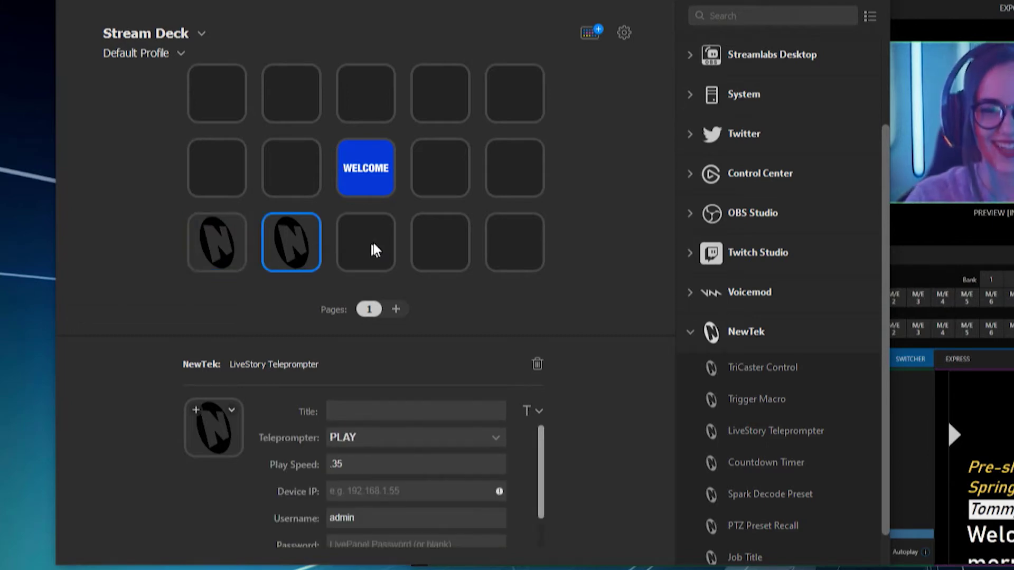
{"action": "left_click", "coordinate": [373, 249]}
{"action": "left_click", "coordinate": [423, 243]}
{"action": "left_click", "coordinate": [516, 243]}
{"action": "left_click", "coordinate": [309, 259]}
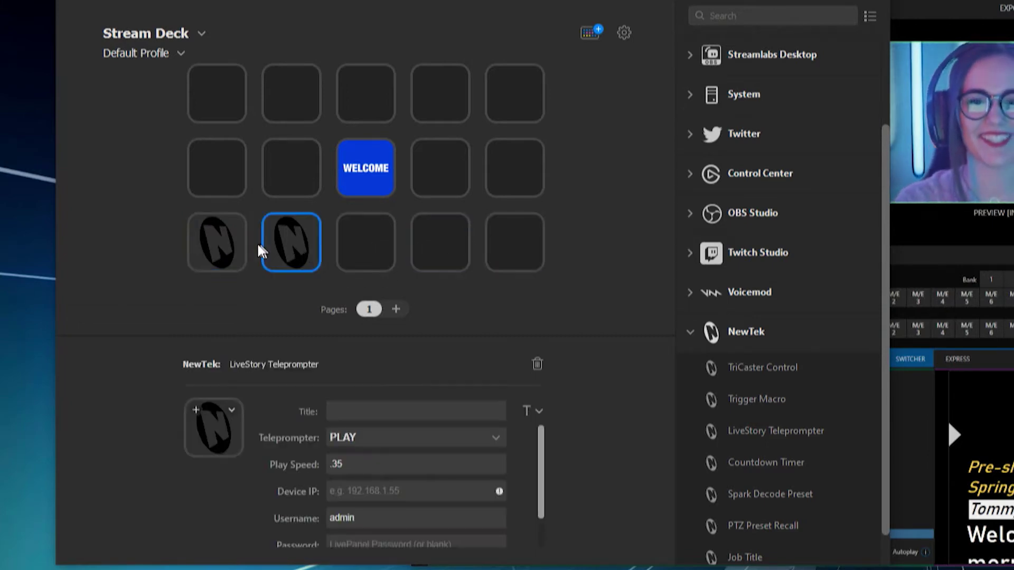
{"action": "left_click", "coordinate": [221, 251]}
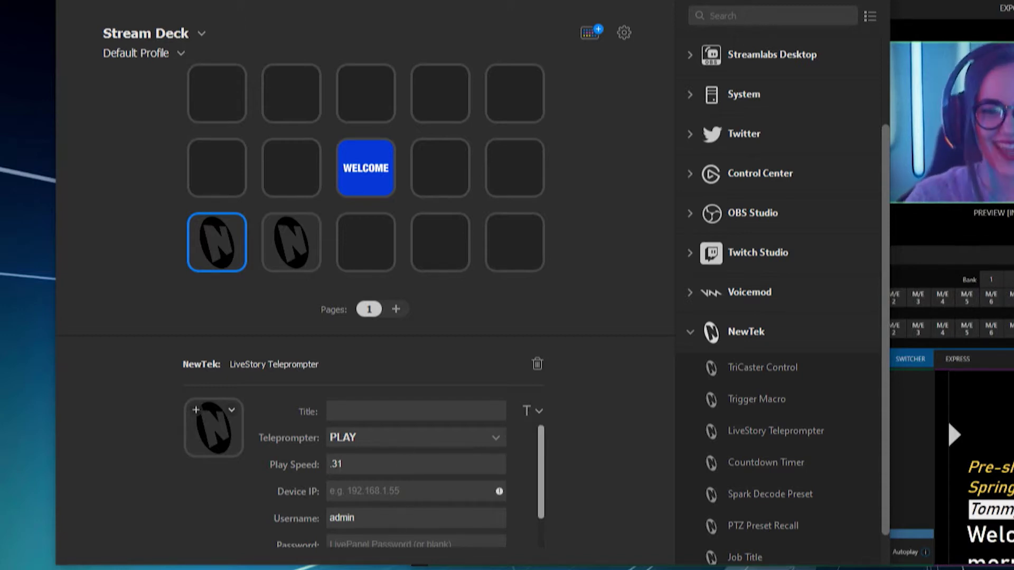
Begin the first key's Device IP entry, then bring the TriCaster multiviewer forward.
{"action": "left_click", "coordinate": [368, 494]}
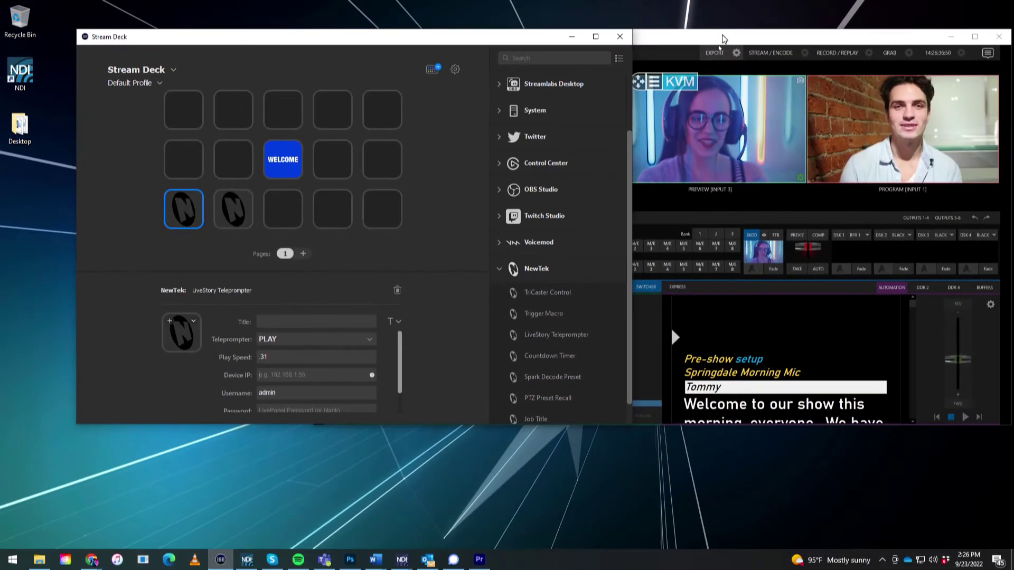
{"action": "left_click", "coordinate": [722, 39]}
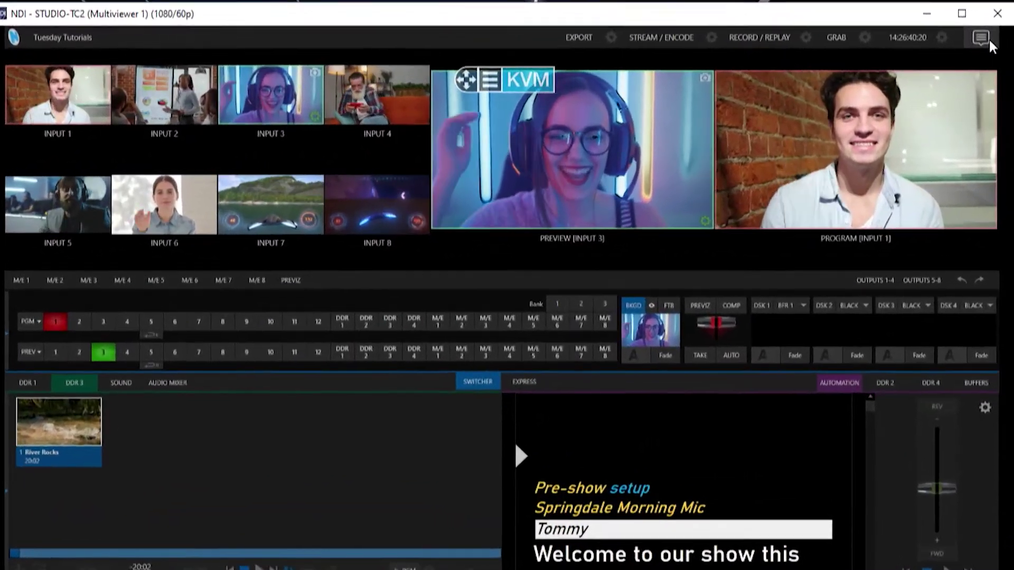
{"action": "left_click", "coordinate": [988, 41]}
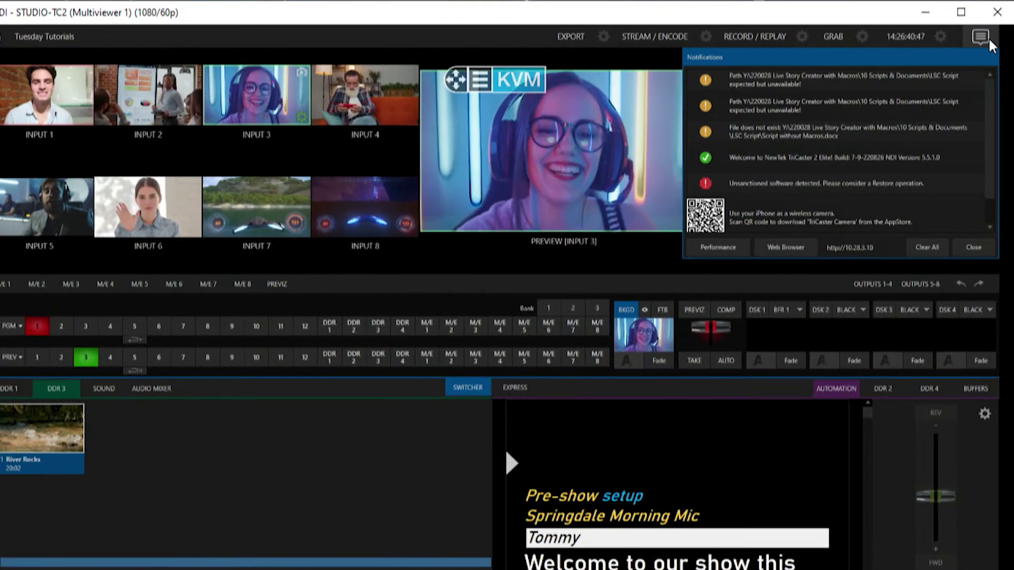
{"action": "left_click", "coordinate": [849, 254]}
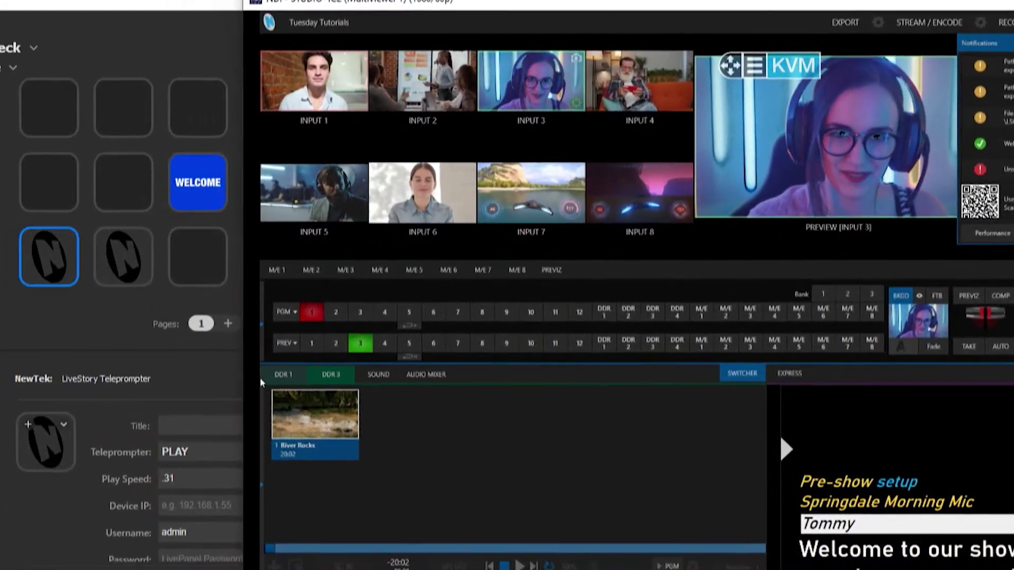
Enter Device IP 10.28.3.10 for the first key and review its properties.
{"action": "type", "text": "1"}
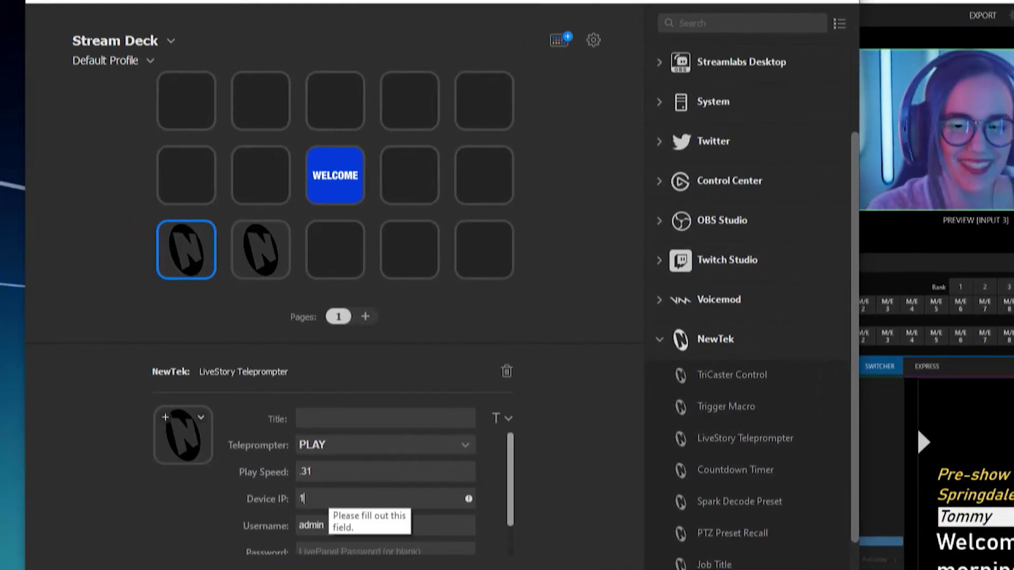
{"action": "type", "text": "0.28.3.10"}
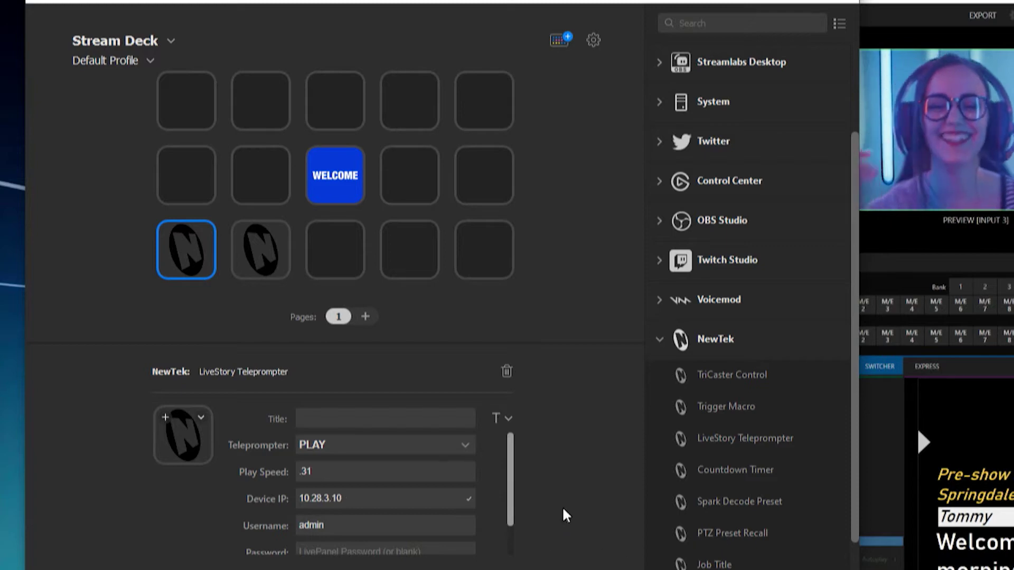
{"action": "scroll", "coordinate": [495, 510], "scroll_direction": "down", "scroll_amount": 1}
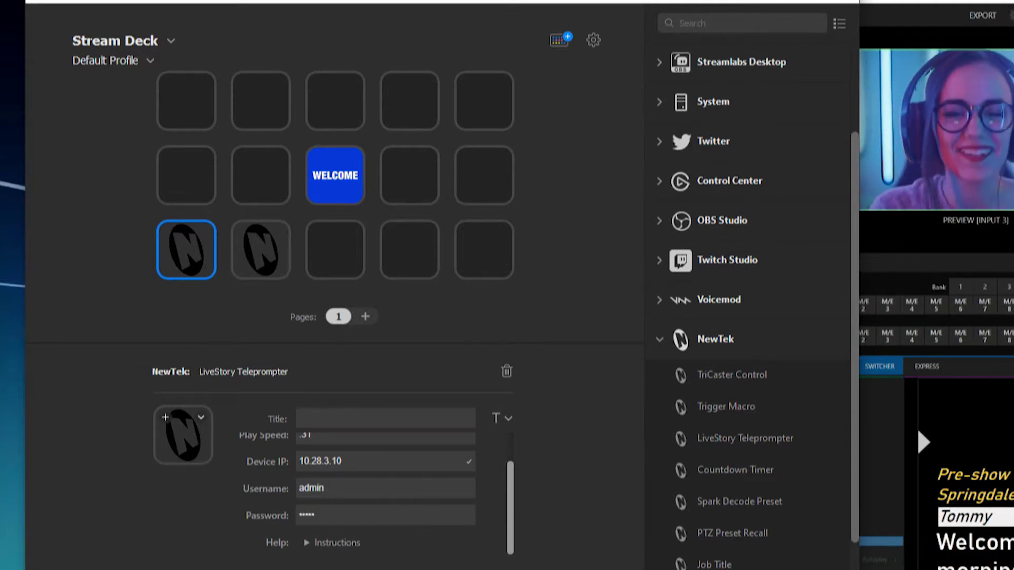
{"action": "scroll", "coordinate": [370, 534], "scroll_direction": "up", "scroll_amount": 1}
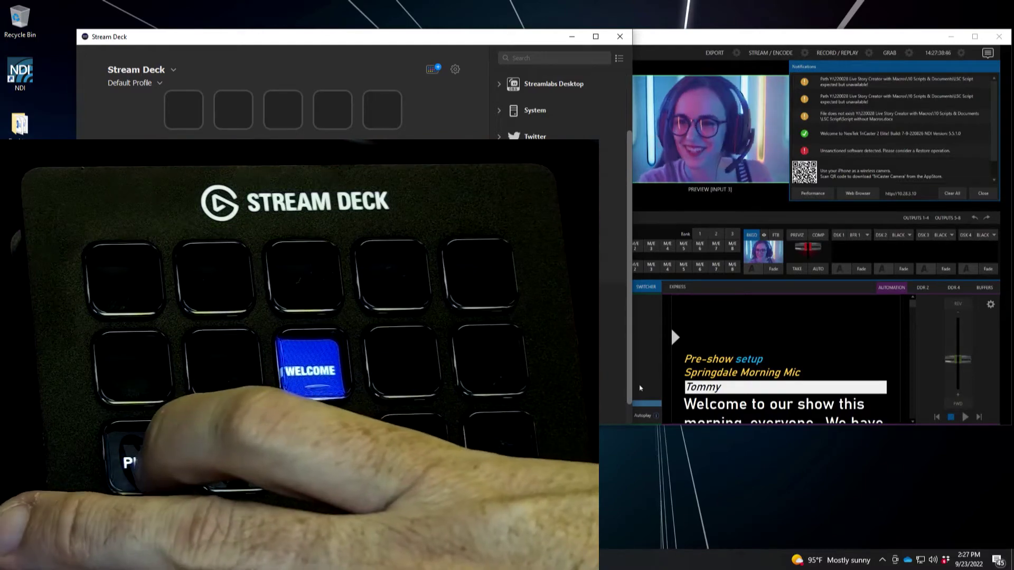
Test the Play key to scroll the teleprompter script, then stop it and return to Stream Deck.
{"action": "key", "text": "space"}
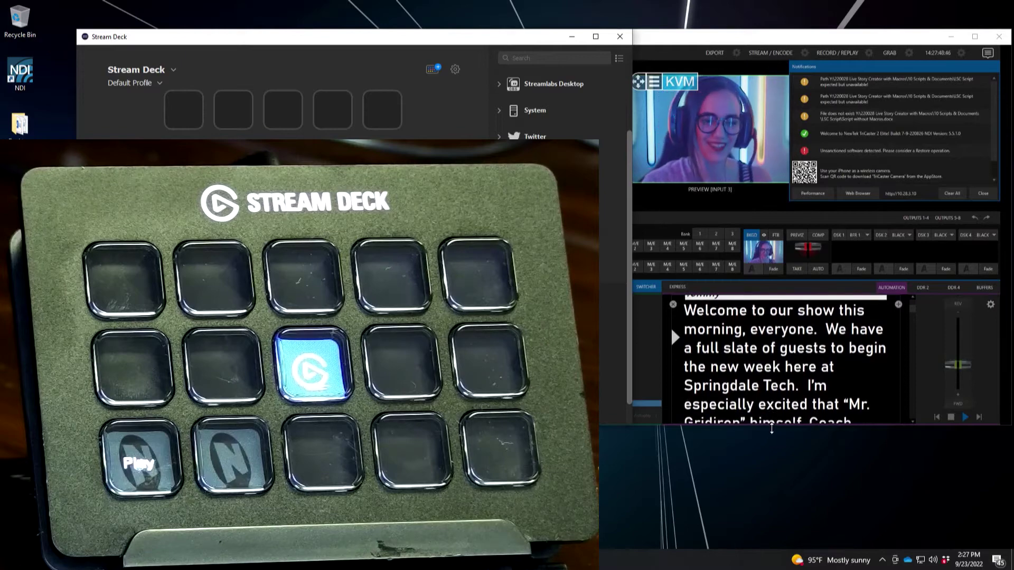
{"action": "left_click", "coordinate": [950, 418]}
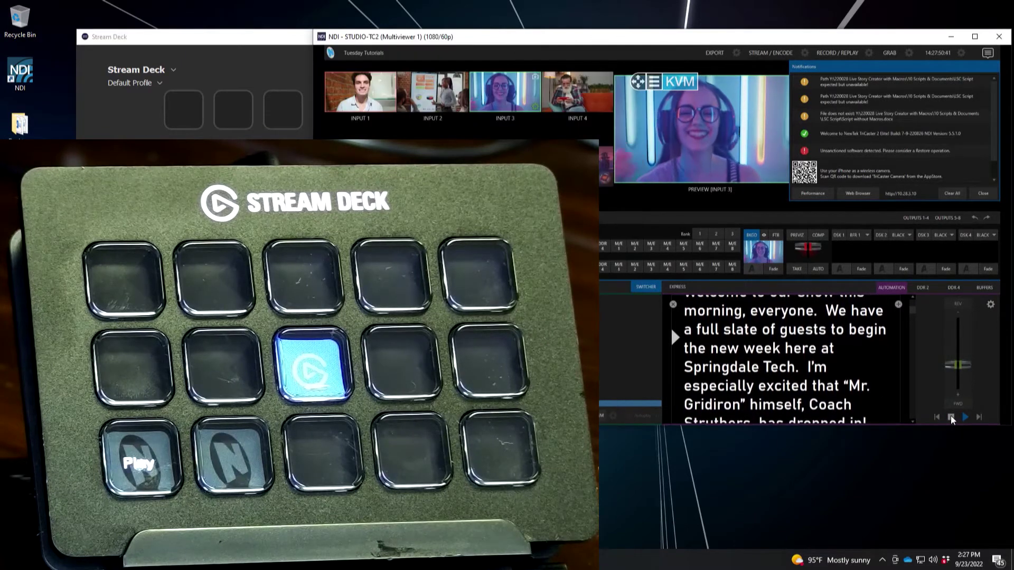
{"action": "left_click", "coordinate": [951, 416]}
{"action": "left_click", "coordinate": [163, 262]}
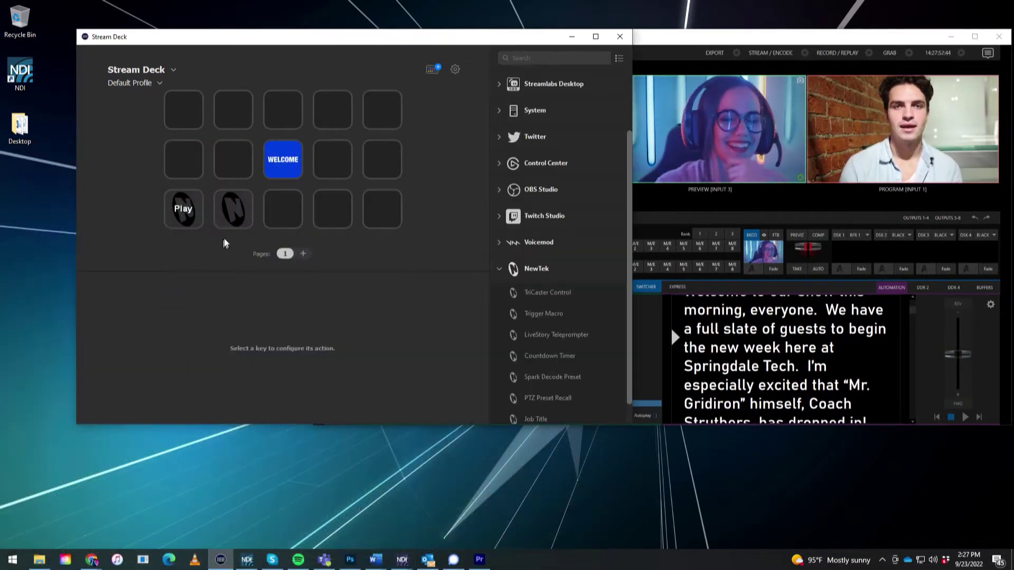
Title the second key Stop with the STOP command, and place a third teleprompter action beside it.
{"action": "left_click", "coordinate": [231, 209]}
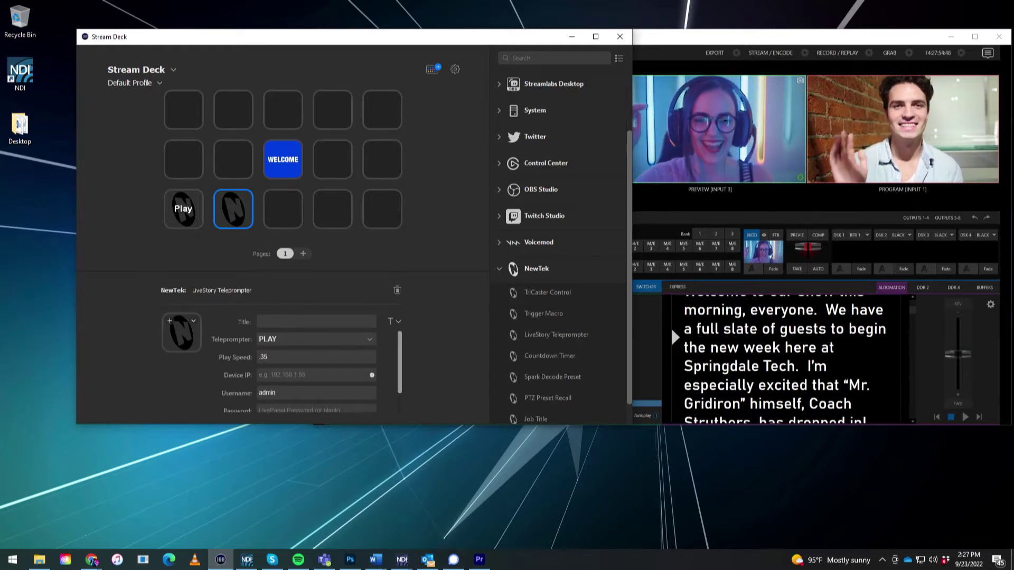
{"action": "left_click", "coordinate": [316, 321]}
{"action": "type", "text": "Stop"}
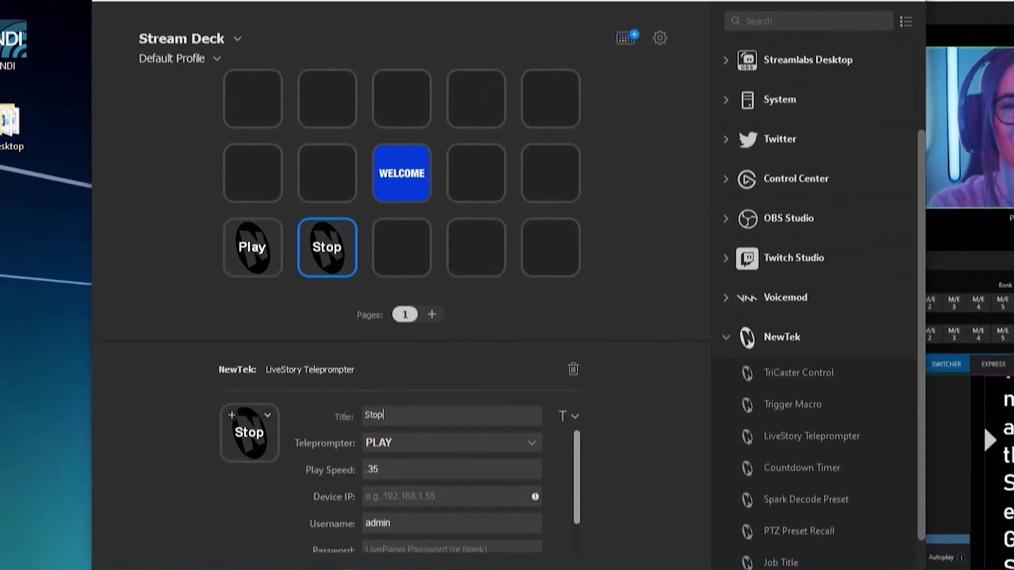
{"action": "left_click", "coordinate": [427, 446]}
{"action": "left_click", "coordinate": [436, 471]}
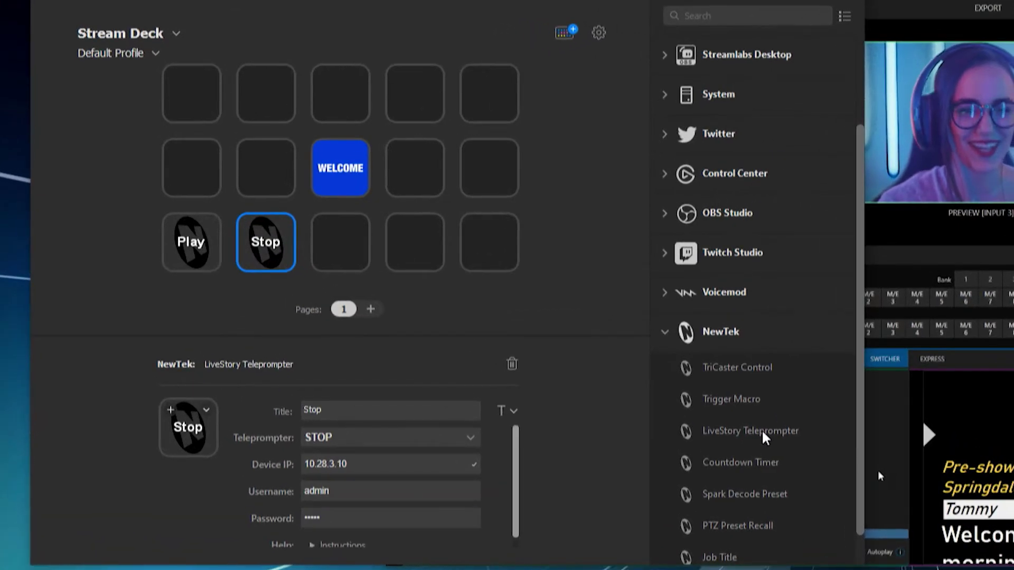
{"action": "left_click_drag", "start_coordinate": [763, 433], "coordinate": [337, 241]}
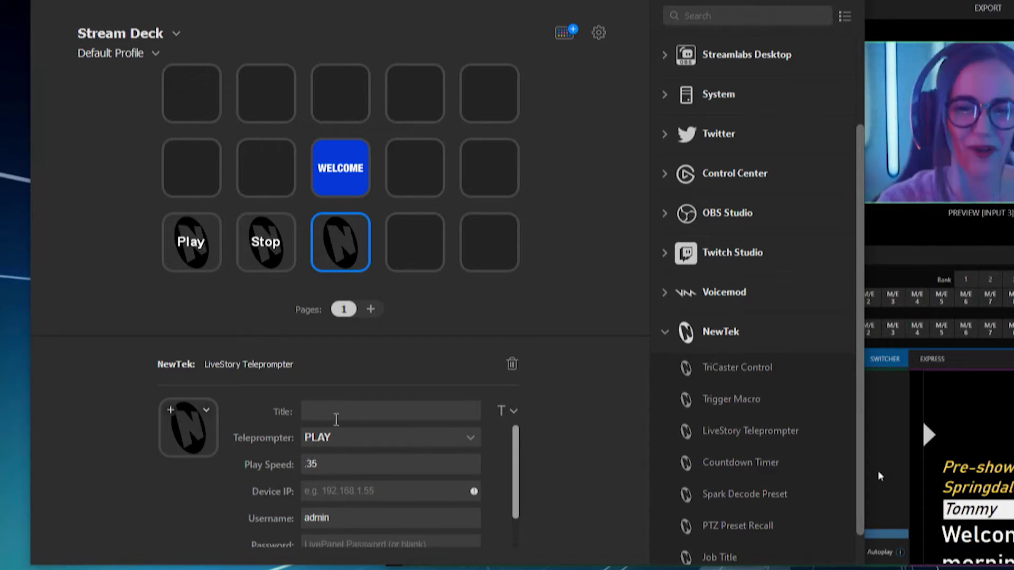
Set the third key's command to ADJUST SPEED with adjustment SLOWER.
{"action": "left_click", "coordinate": [342, 438]}
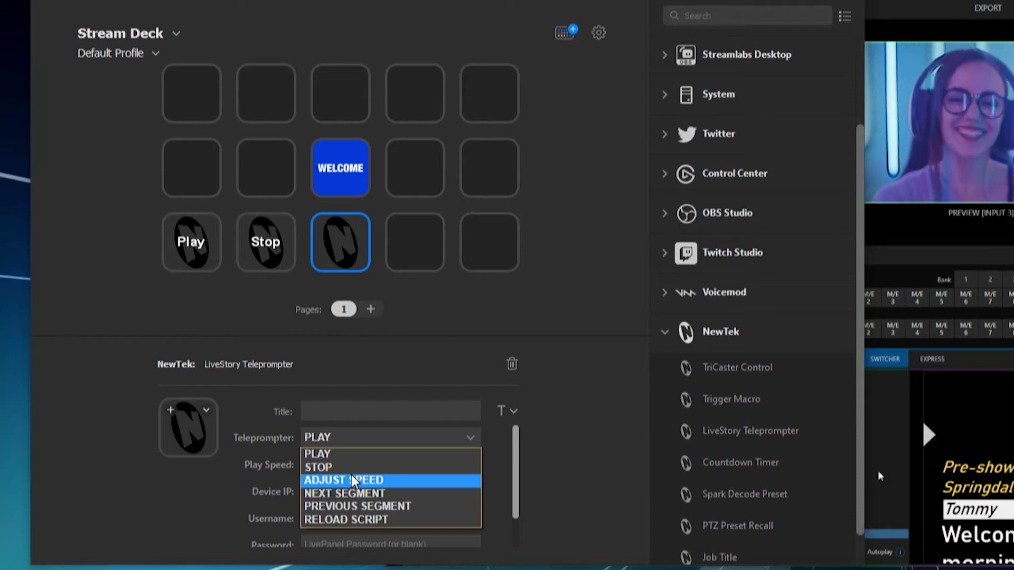
{"action": "left_click", "coordinate": [366, 481]}
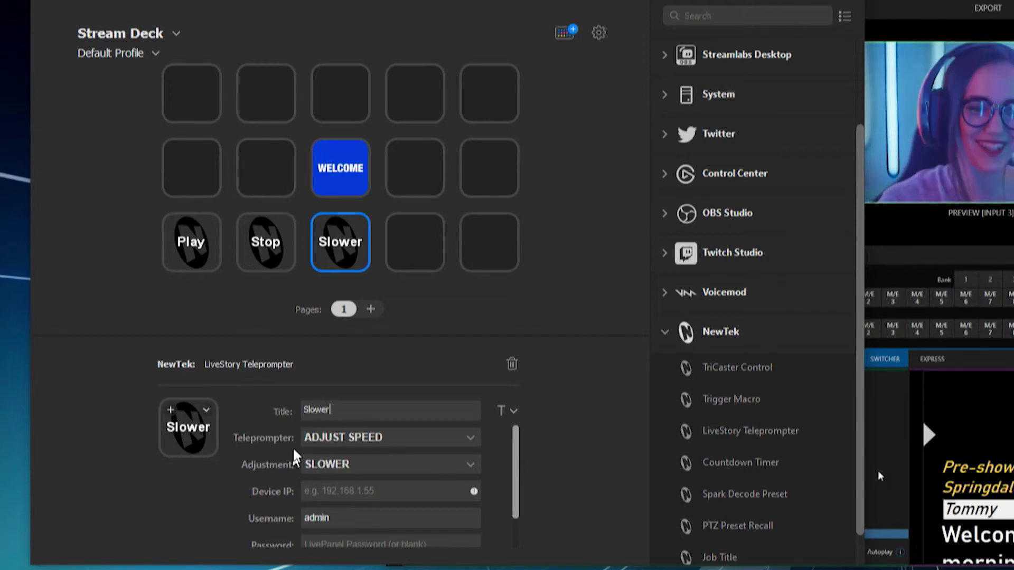
{"action": "left_click", "coordinate": [419, 474]}
{"action": "left_click", "coordinate": [411, 482]}
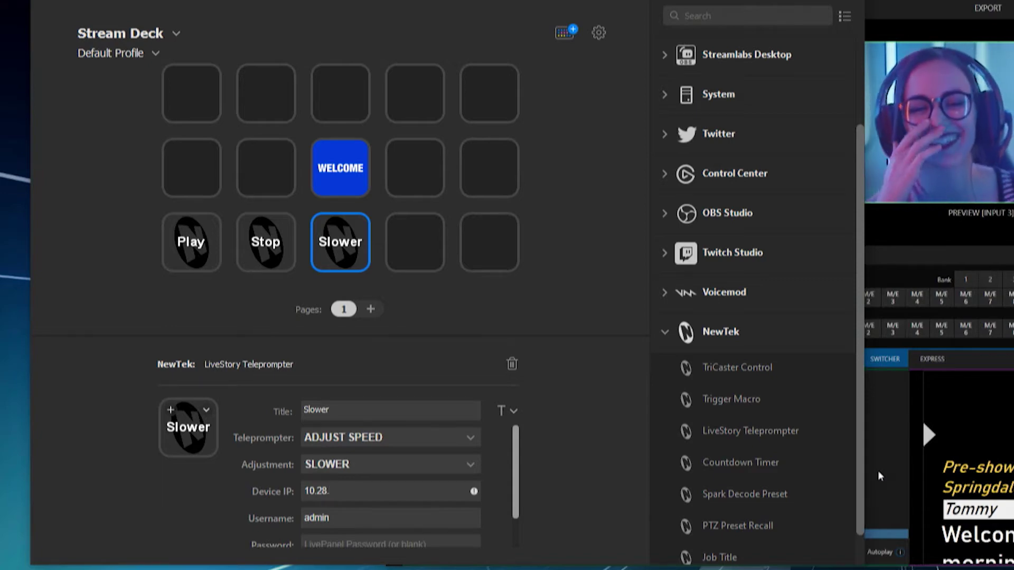
Enter Device IP 10.28.3.10 for the Slower key, checking the multiviewer midway.
{"action": "type", "text": "10.28."}
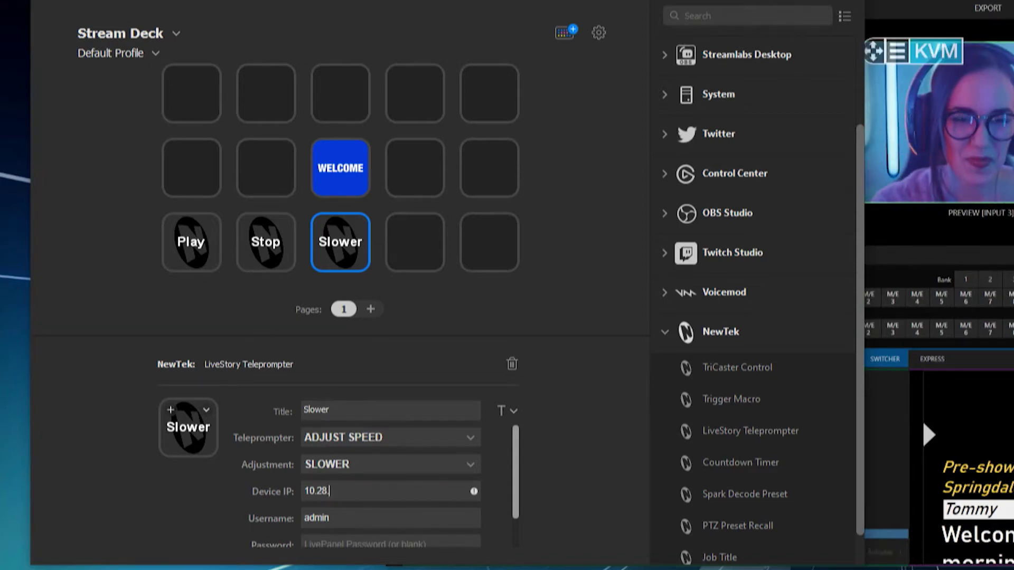
{"action": "left_click", "coordinate": [871, 2]}
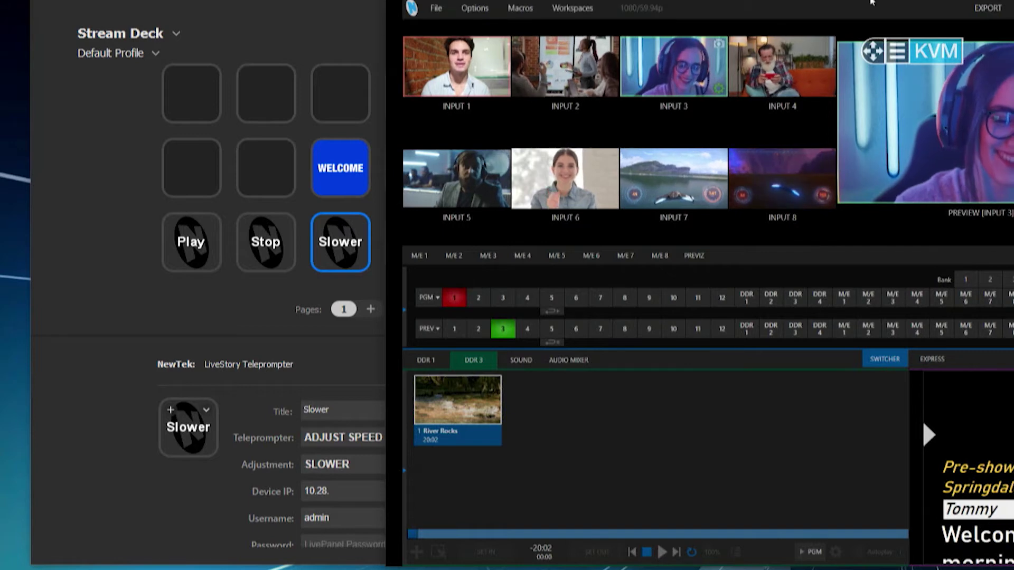
{"action": "left_click", "coordinate": [362, 18]}
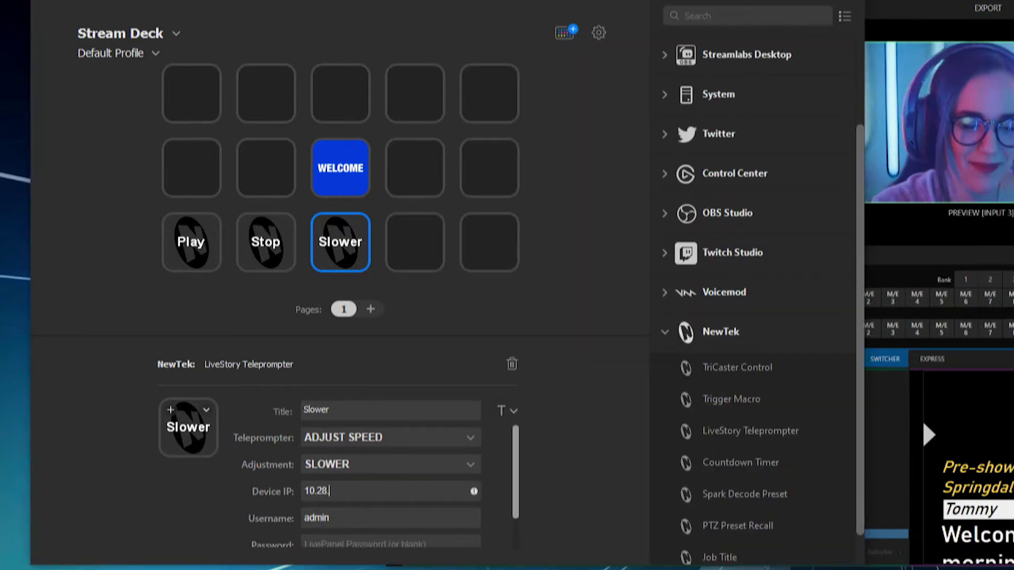
{"action": "type", "text": "3.10"}
{"action": "scroll", "coordinate": [383, 538], "scroll_direction": "down", "scroll_amount": 1}
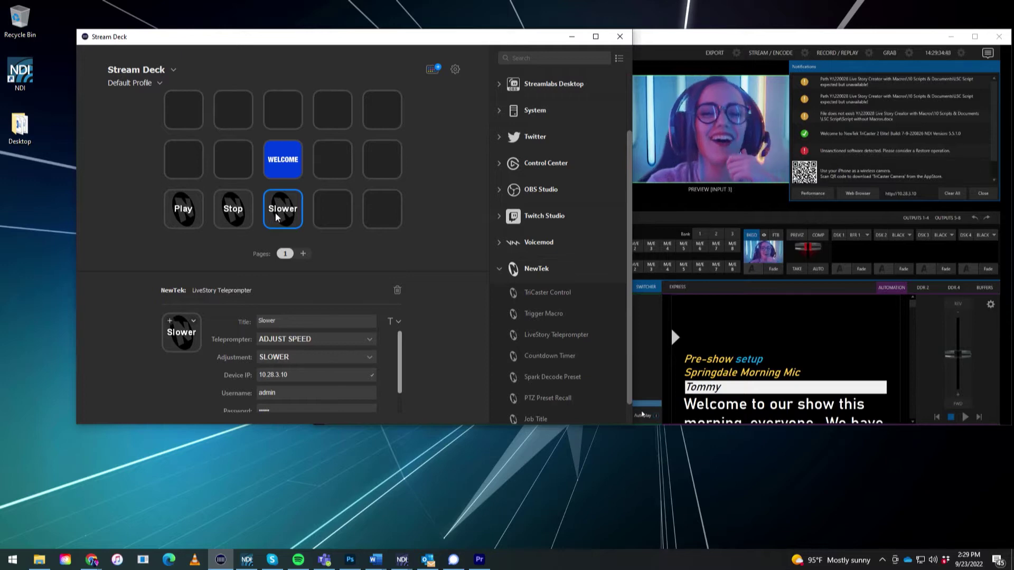
Put a teleprompter action on row 3's fourth key, set it to ADJUST SPEED, and enter the password.
{"action": "left_click_drag", "start_coordinate": [555, 334], "coordinate": [348, 215]}
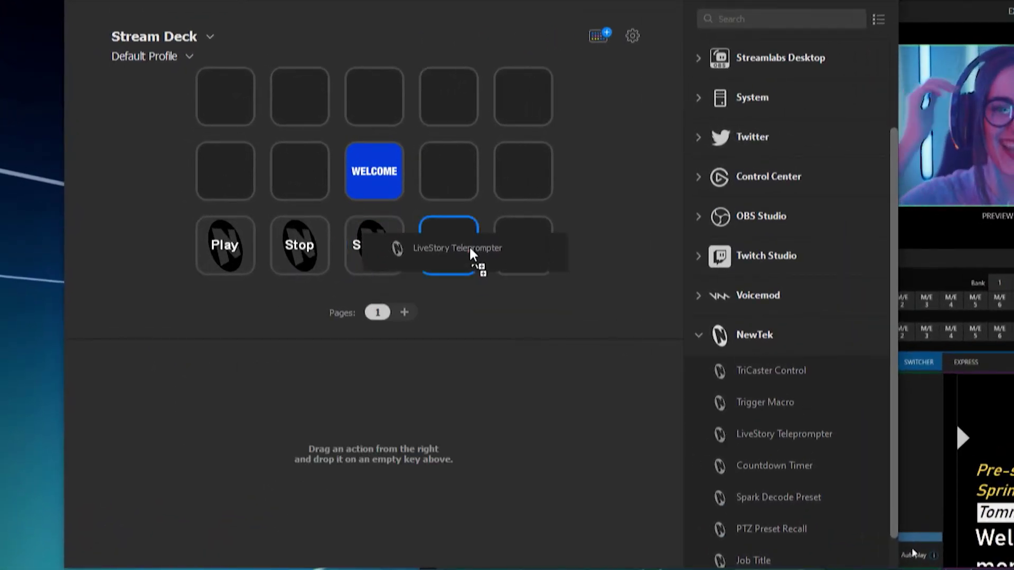
{"action": "left_click_drag", "start_coordinate": [471, 255], "coordinate": [463, 253]}
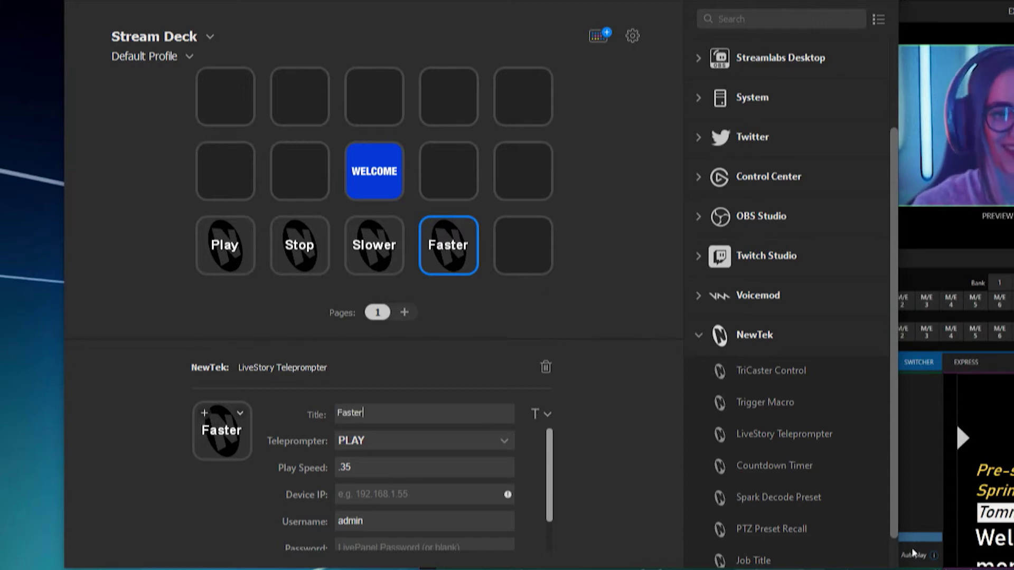
{"action": "left_click", "coordinate": [413, 441]}
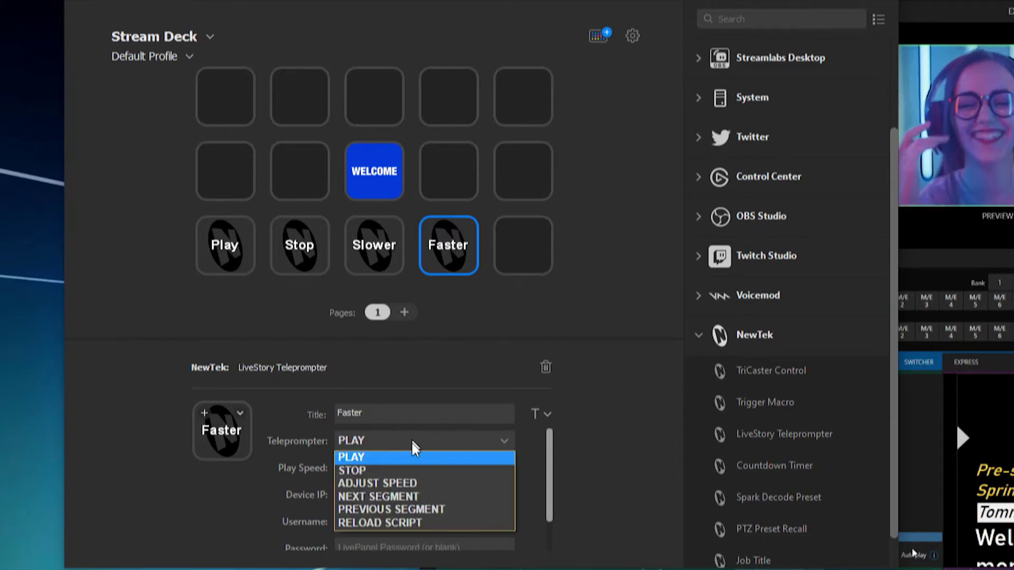
{"action": "left_click", "coordinate": [406, 485]}
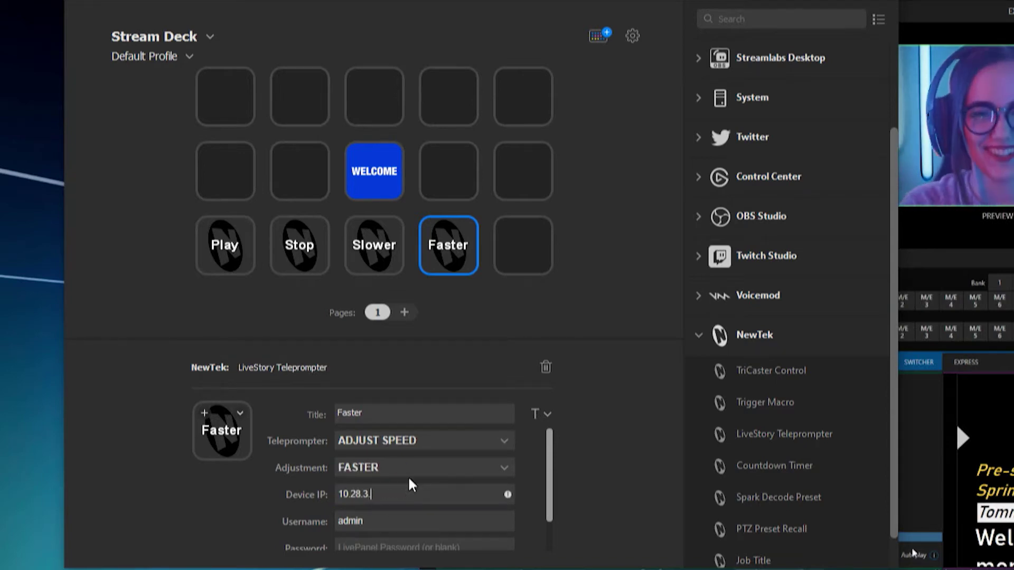
{"action": "key", "text": "Tab"}
{"action": "type", "text": "****"}
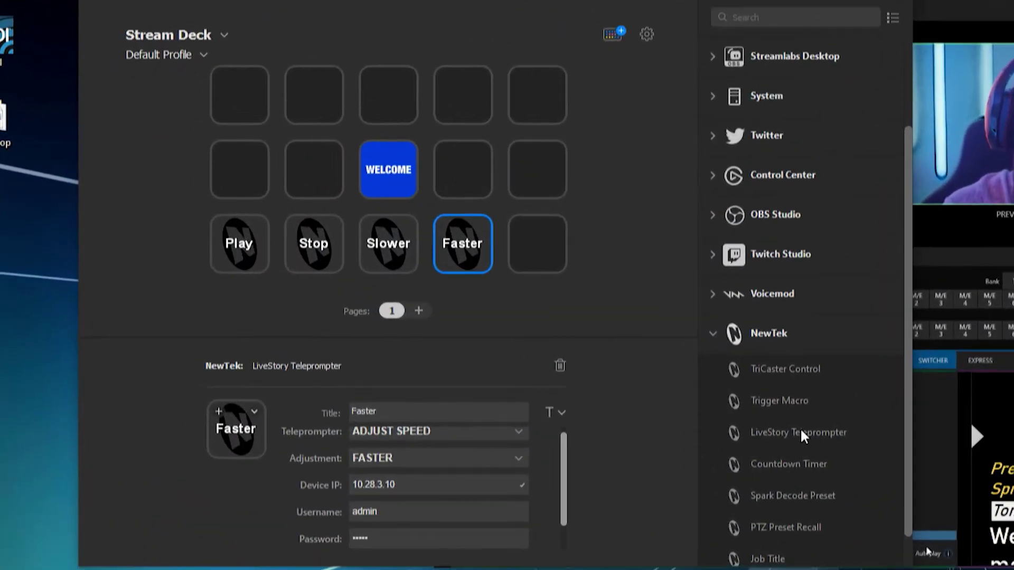
Add a LiveStory Teleprompter key at bottom-right set to NEXT SEGMENT, titled 'Next Segment' on two lines.
{"action": "left_click_drag", "start_coordinate": [800, 433], "coordinate": [552, 240]}
{"action": "left_click", "coordinate": [472, 438]}
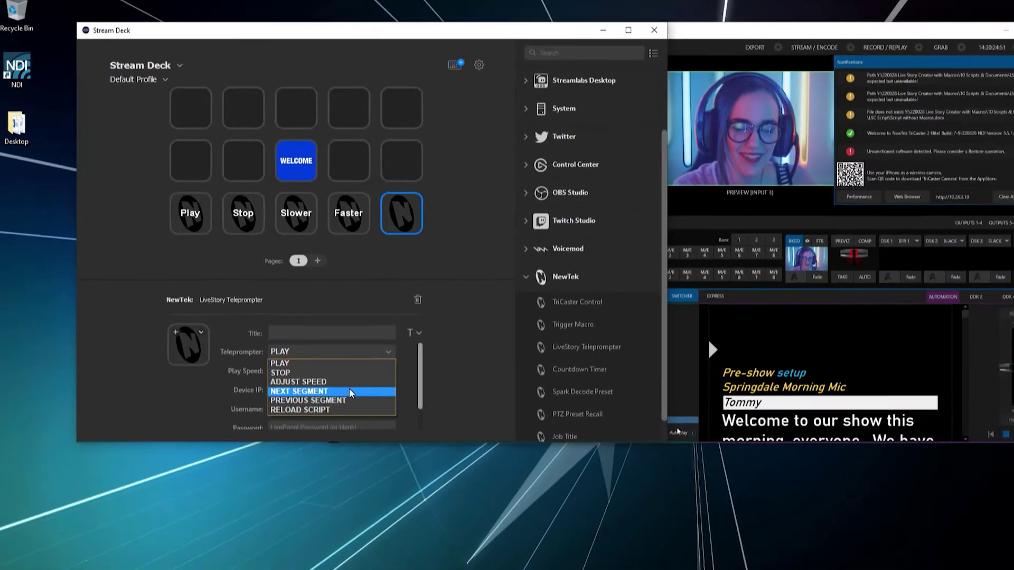
{"action": "left_click", "coordinate": [350, 392]}
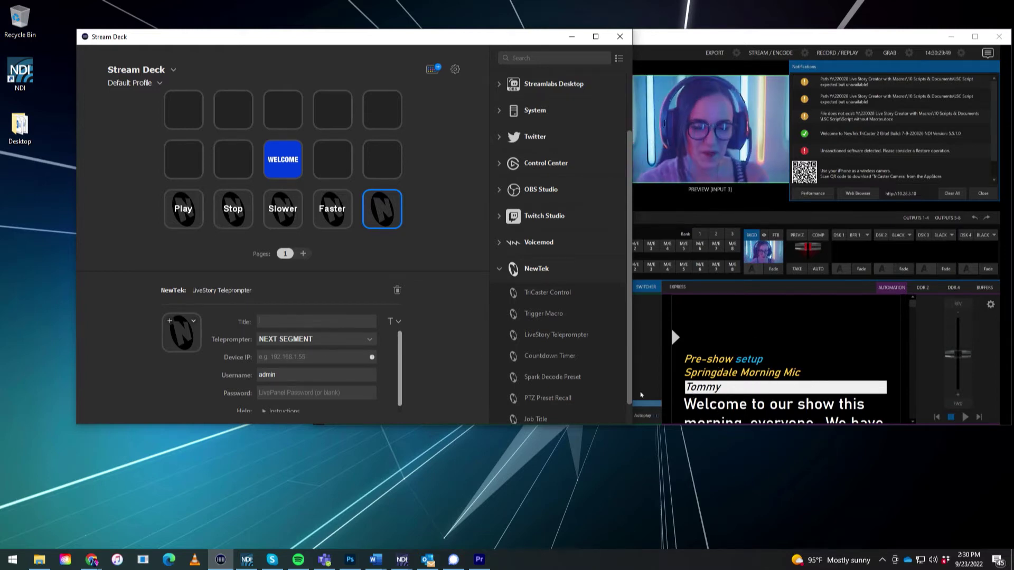
{"action": "type", "text": "Next"}
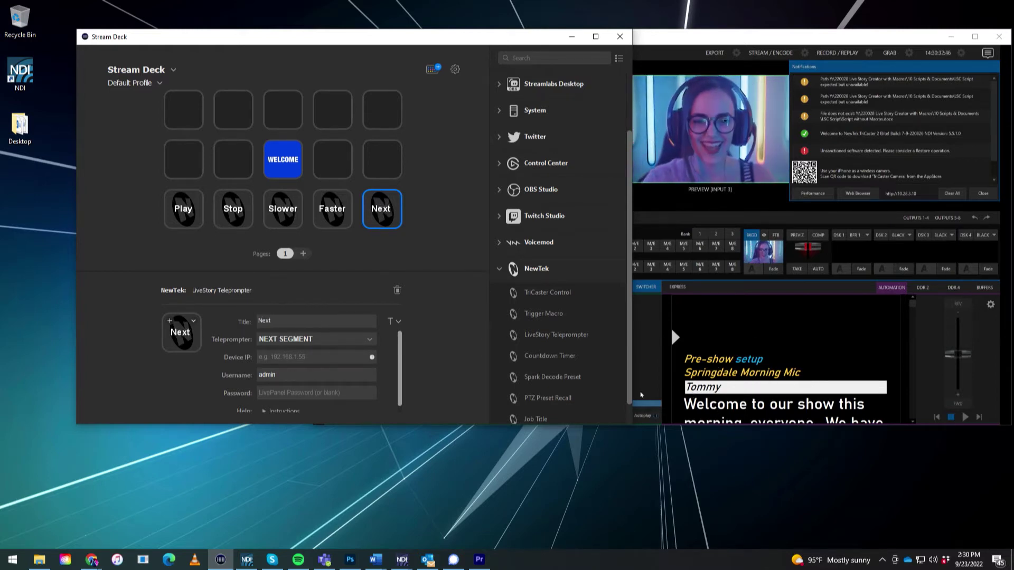
{"action": "type", "text": "Segment"}
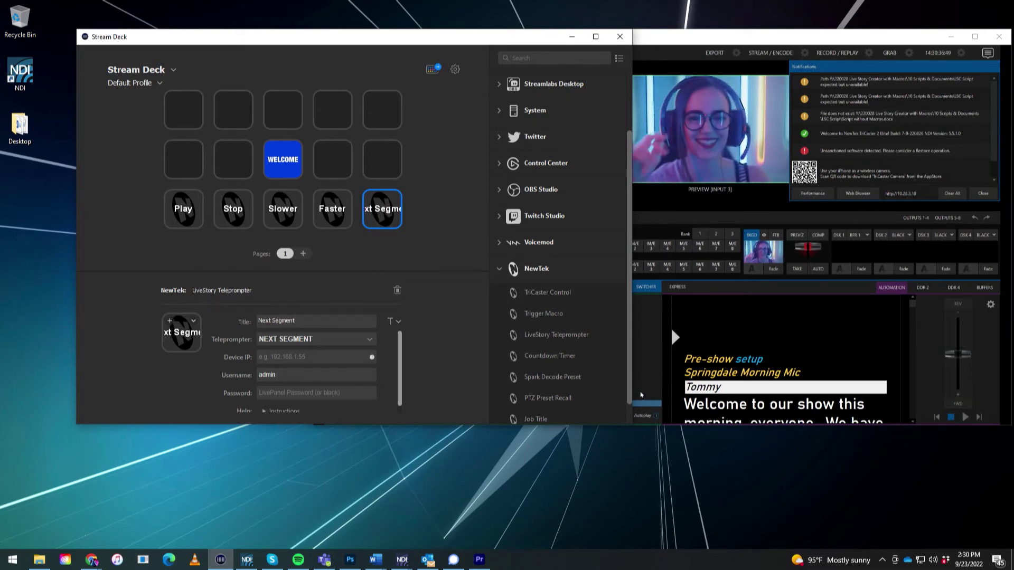
{"action": "key", "text": "Return"}
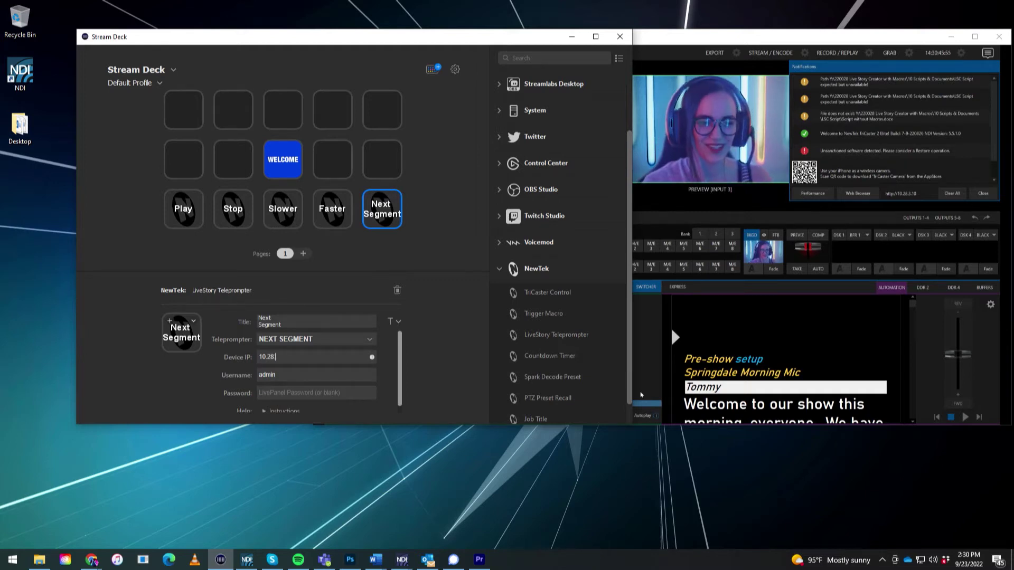
Enter the device IP 10.28.3.10 and the device password for the Next Segment key.
{"action": "type", "text": "10"}
{"action": "key", "text": "Tab"}
{"action": "key", "text": "Tab"}
{"action": "type", "text": "•"}
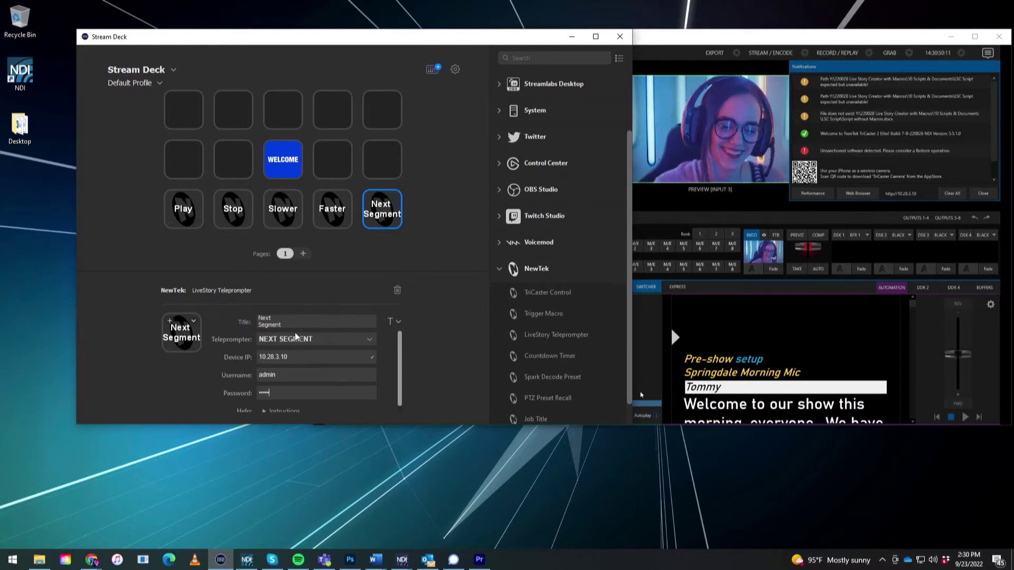
{"action": "scroll", "coordinate": [318, 390], "scroll_direction": "down", "scroll_amount": 1}
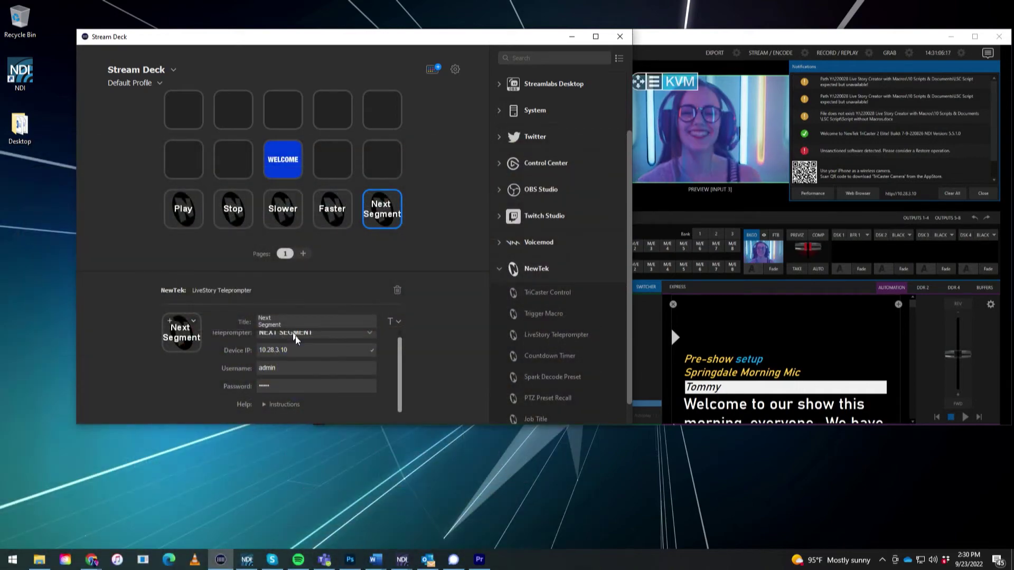
Keep NEXT SEGMENT on the bottom-right key and add a teleprompter action at row 2, column 5.
{"action": "left_click", "coordinate": [306, 341]}
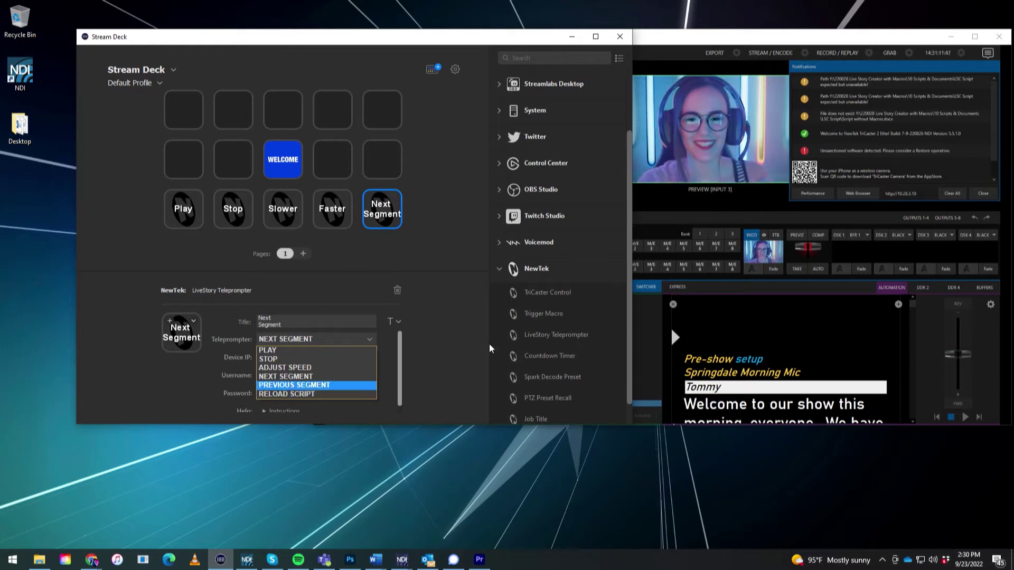
{"action": "left_click", "coordinate": [476, 354]}
{"action": "left_click_drag", "start_coordinate": [558, 338], "coordinate": [384, 166]}
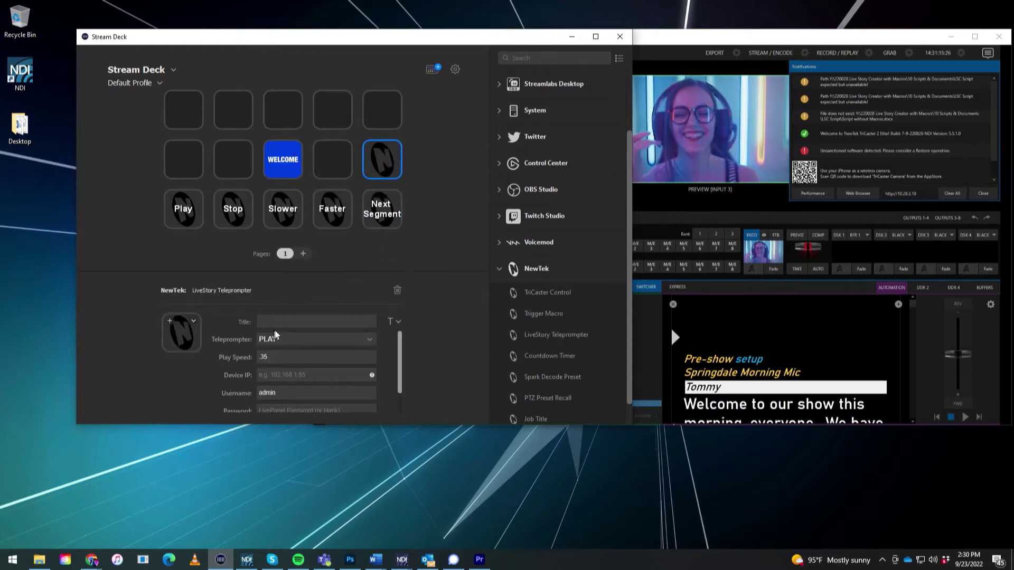
Set the new key to RELOAD SCRIPT, title it 'Reload', and enter the device password.
{"action": "left_click", "coordinate": [290, 341]}
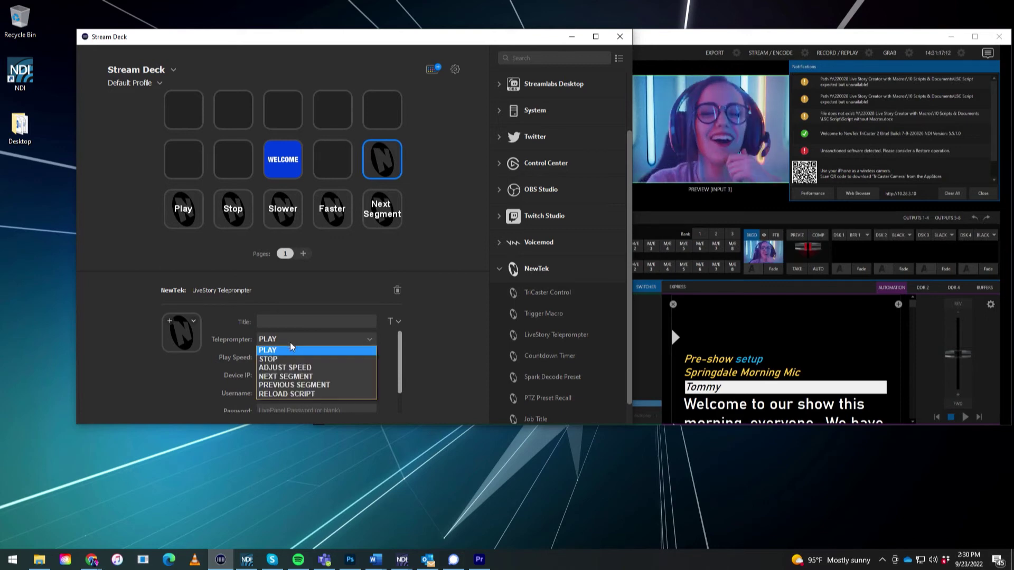
{"action": "left_click", "coordinate": [310, 395]}
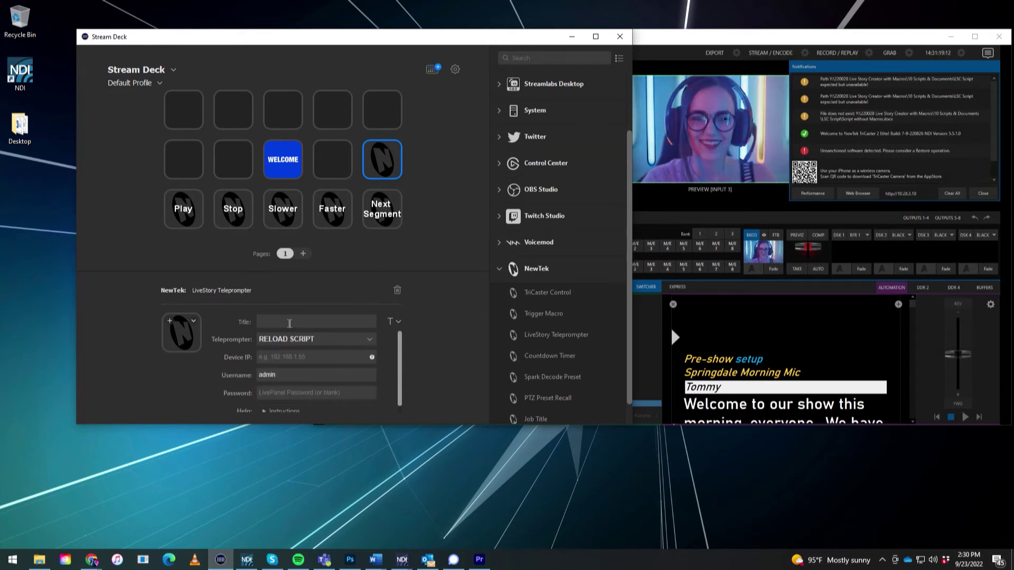
{"action": "type", "text": "Relo"}
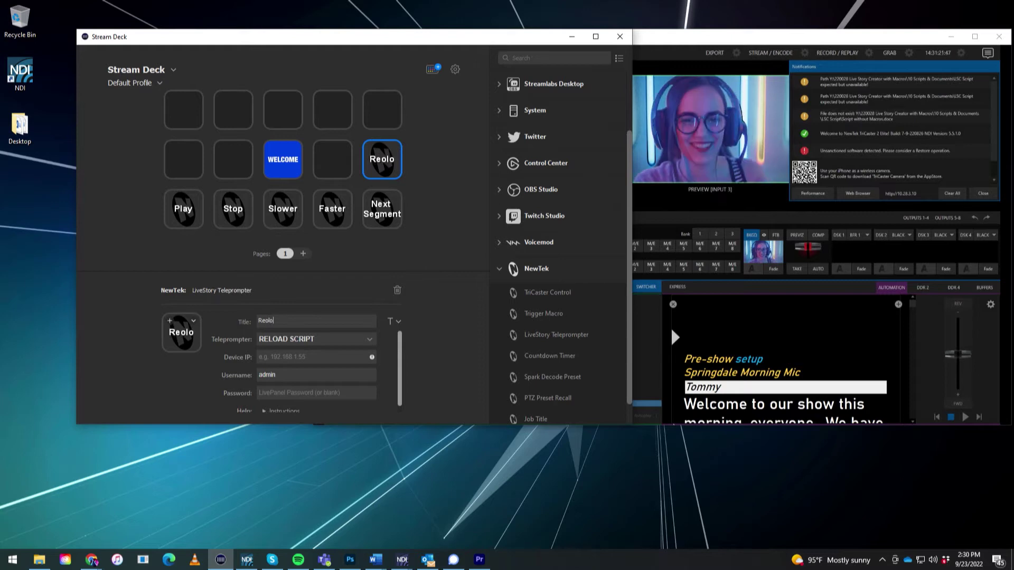
{"action": "type", "text": "ad"}
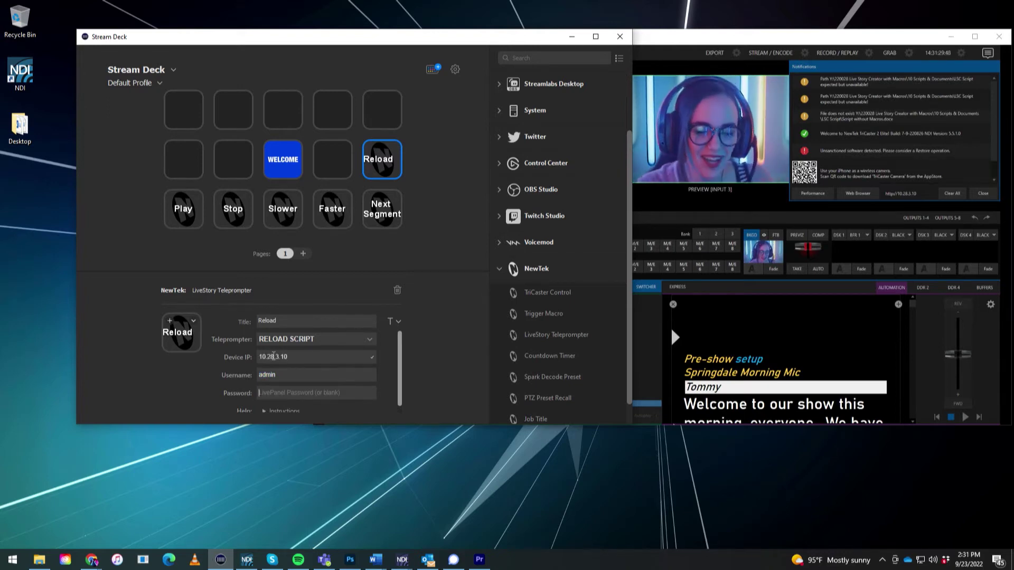
{"action": "type", "text": "a"}
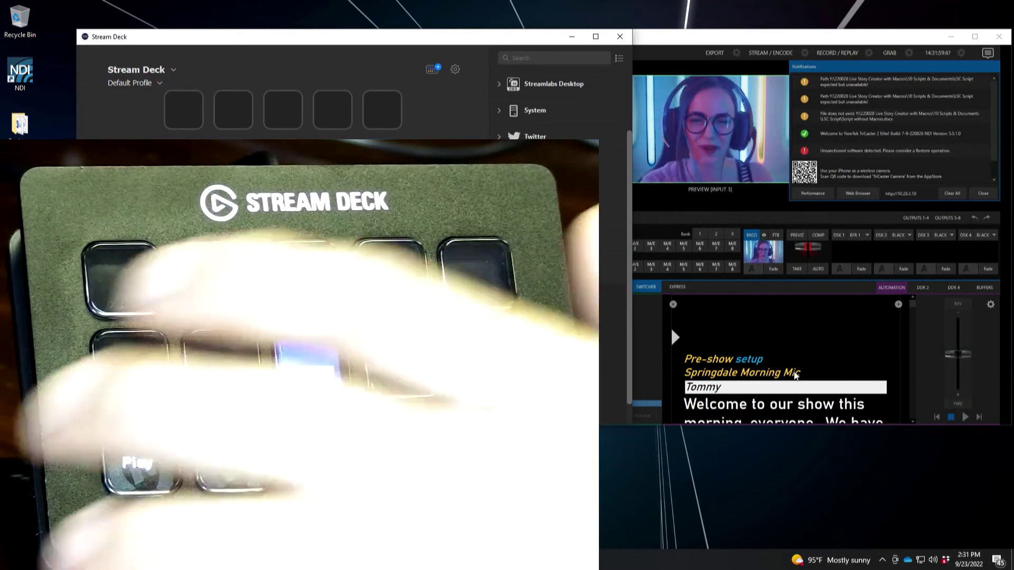
{"action": "key", "text": "space"}
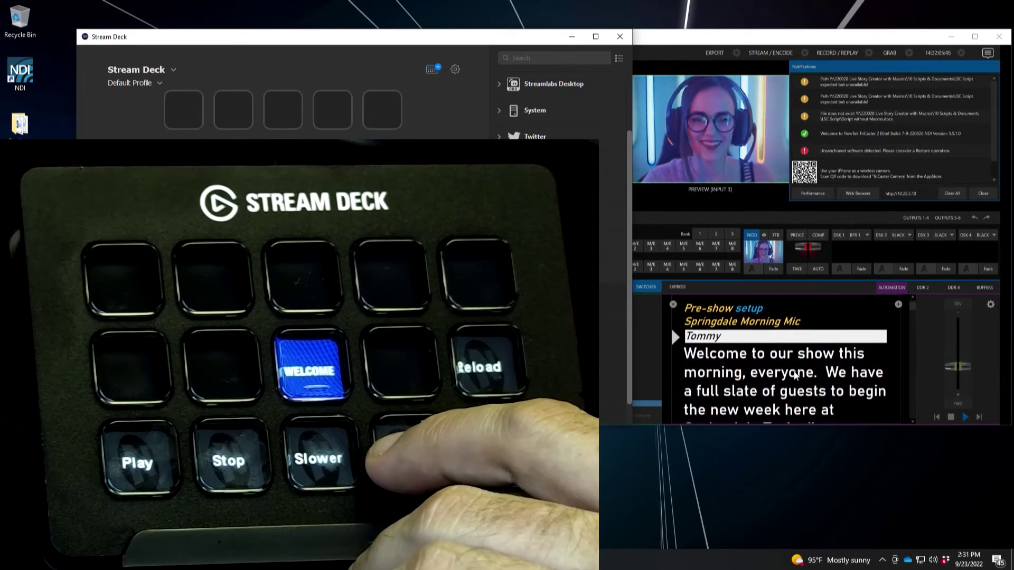
{"action": "key", "text": "Down"}
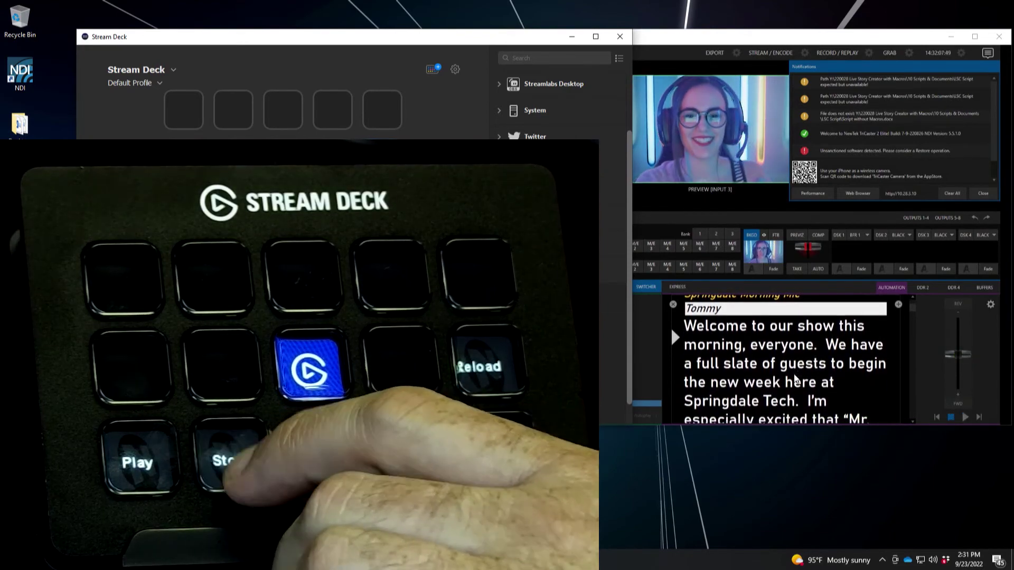
{"action": "key", "text": "Page_Down"}
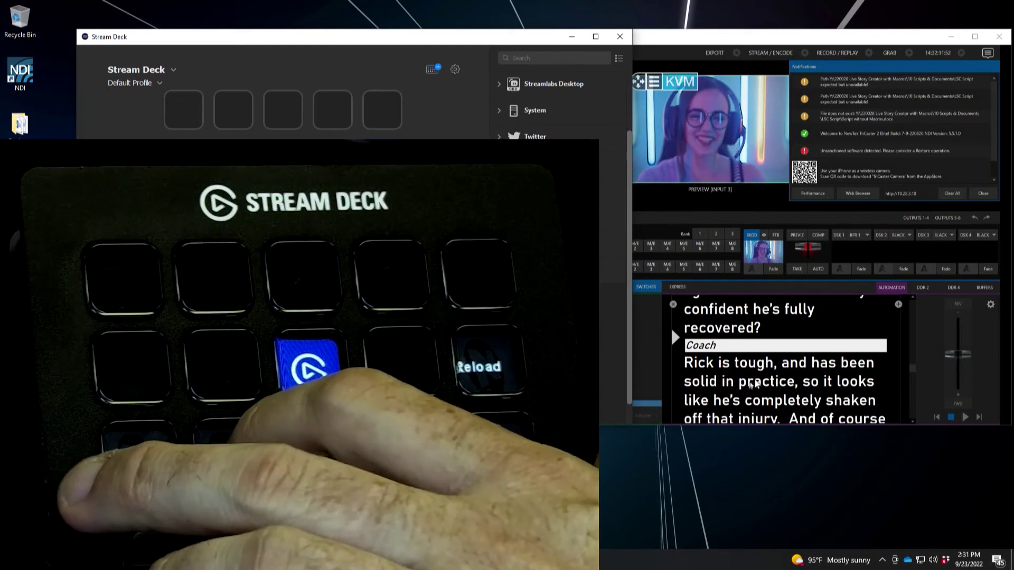
{"action": "key", "text": "Home"}
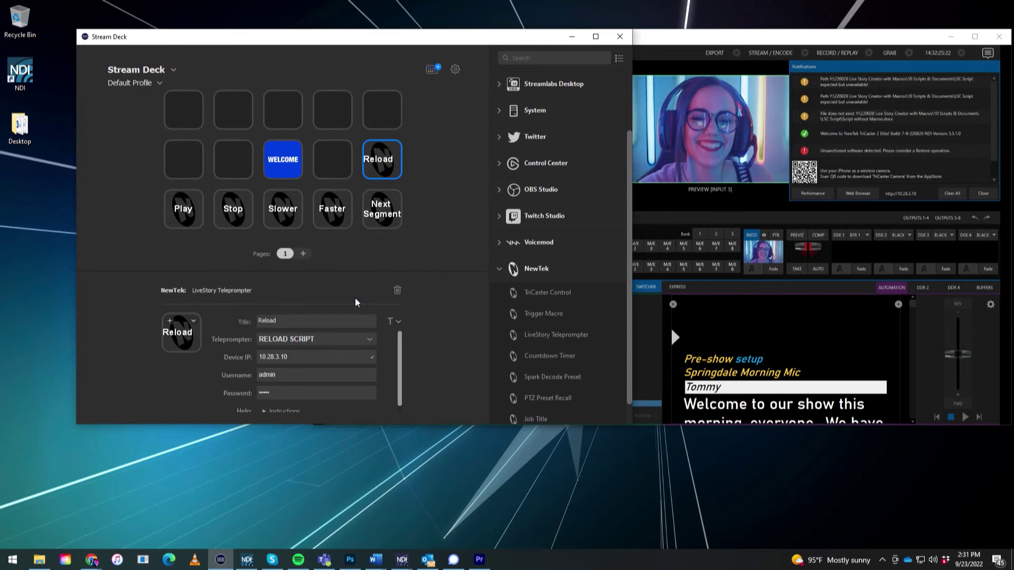
Close the TriCaster notifications, raise the prompter speed briefly, then stop the teleprompter scrolling.
{"action": "left_click", "coordinate": [985, 196]}
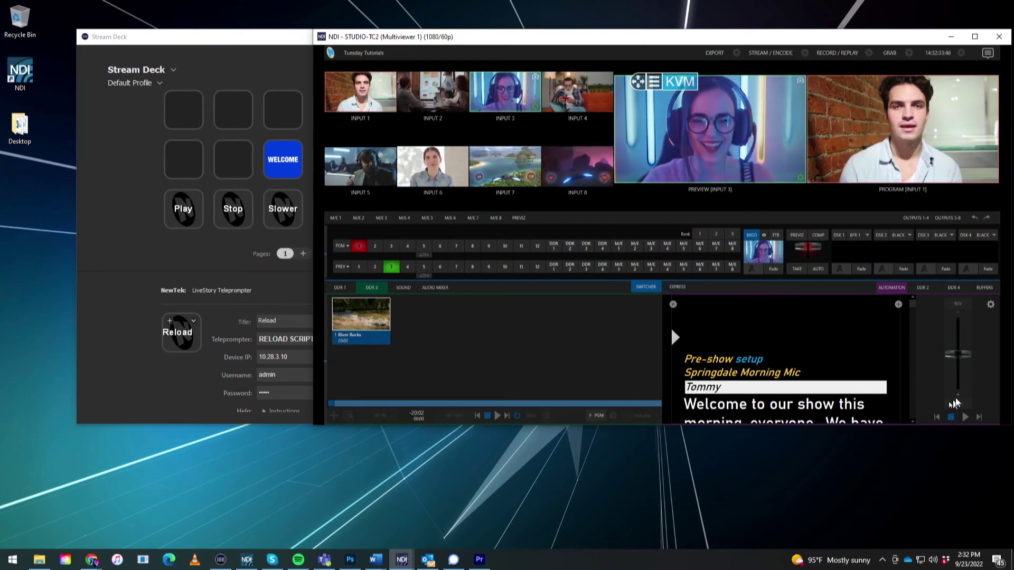
{"action": "left_click_drag", "start_coordinate": [952, 357], "coordinate": [954, 329]}
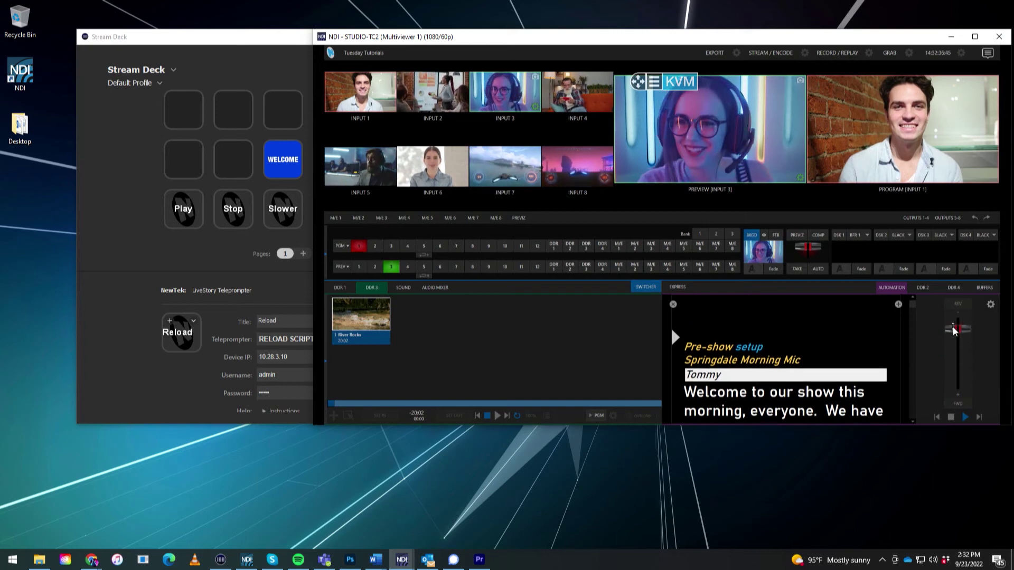
{"action": "left_click", "coordinate": [952, 420]}
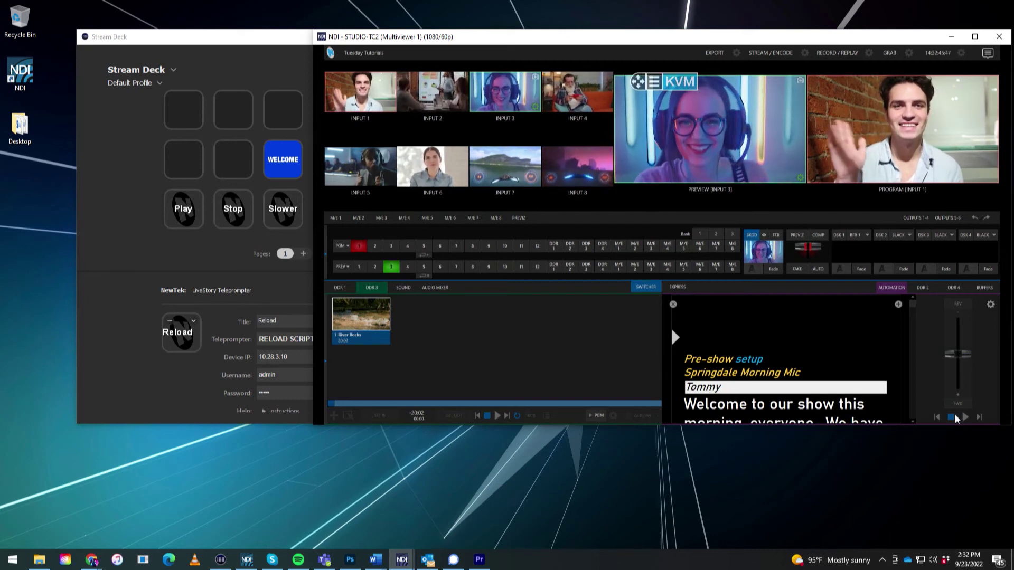
{"action": "left_click", "coordinate": [101, 201]}
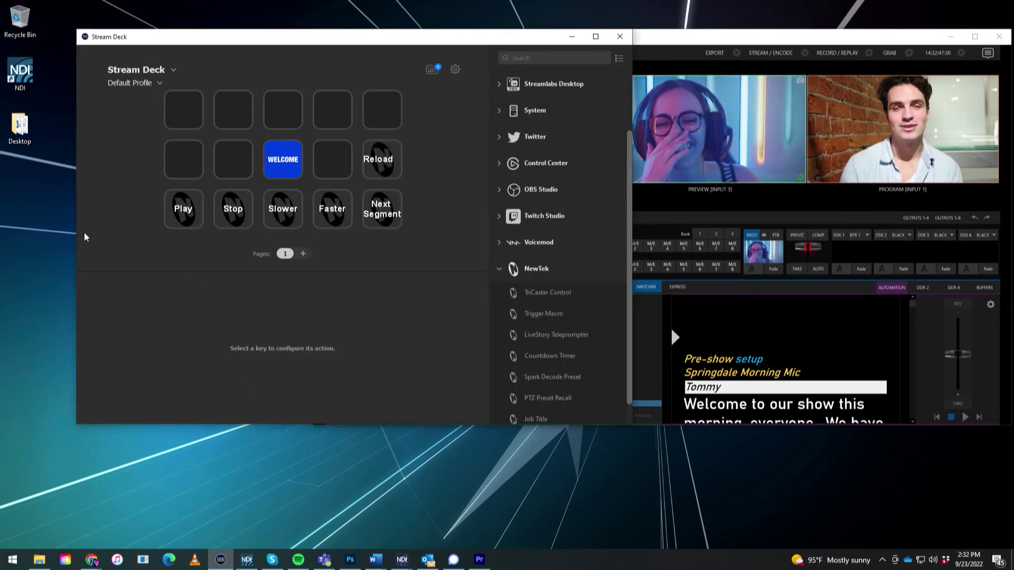